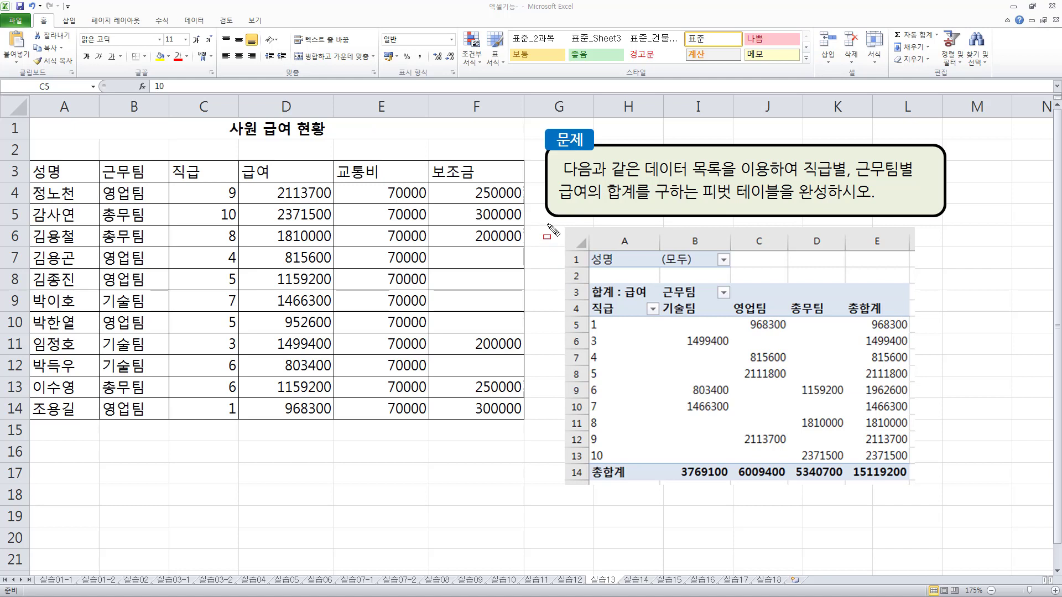
{"action": "mouse_move", "coordinate": [548, 223]}
{"action": "left_mouse_down"}
{"action": "mouse_move", "coordinate": [831, 551]}
{"action": "mouse_move", "coordinate": [925, 559]}
{"action": "mouse_move", "coordinate": [924, 491]}
{"action": "left_mouse_up"}
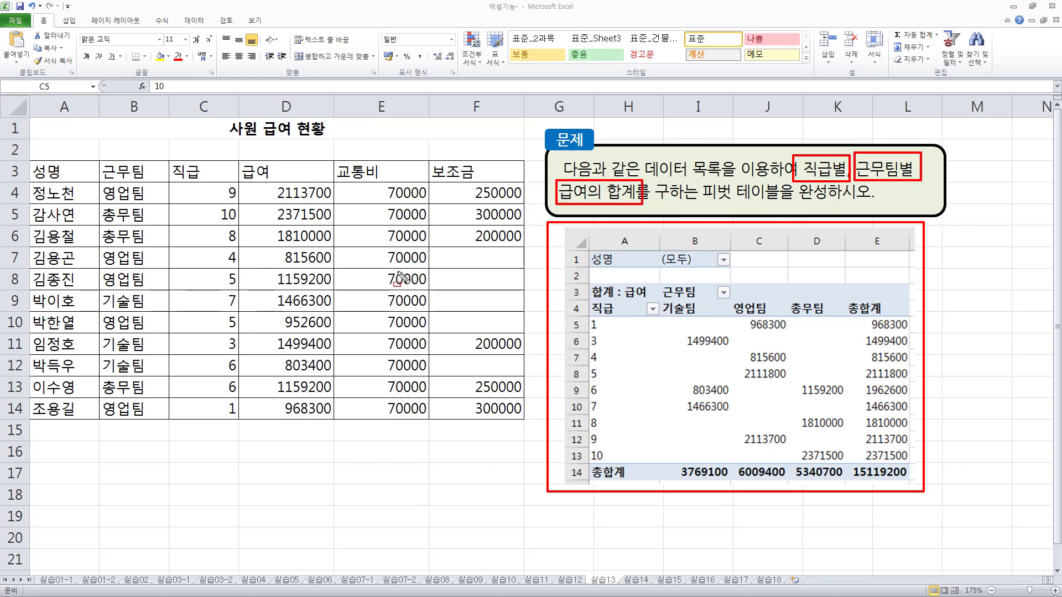
{"action": "key", "text": "Escape"}
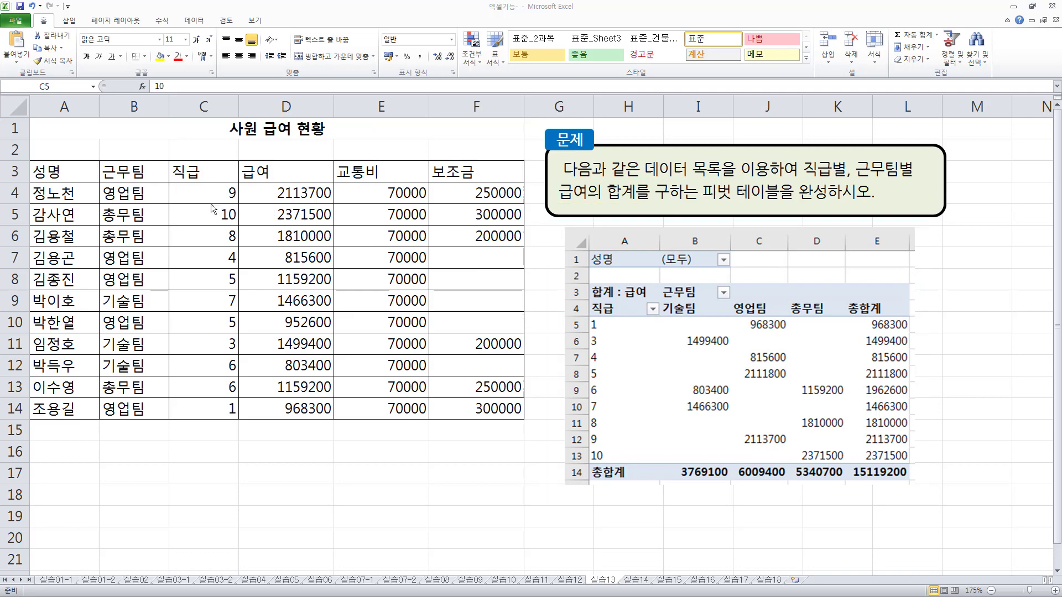
Select cell D5 inside the employee salary table as the starting point for inserting a pivot table
{"action": "left_click", "coordinate": [275, 254]}
{"action": "left_click", "coordinate": [243, 207]}
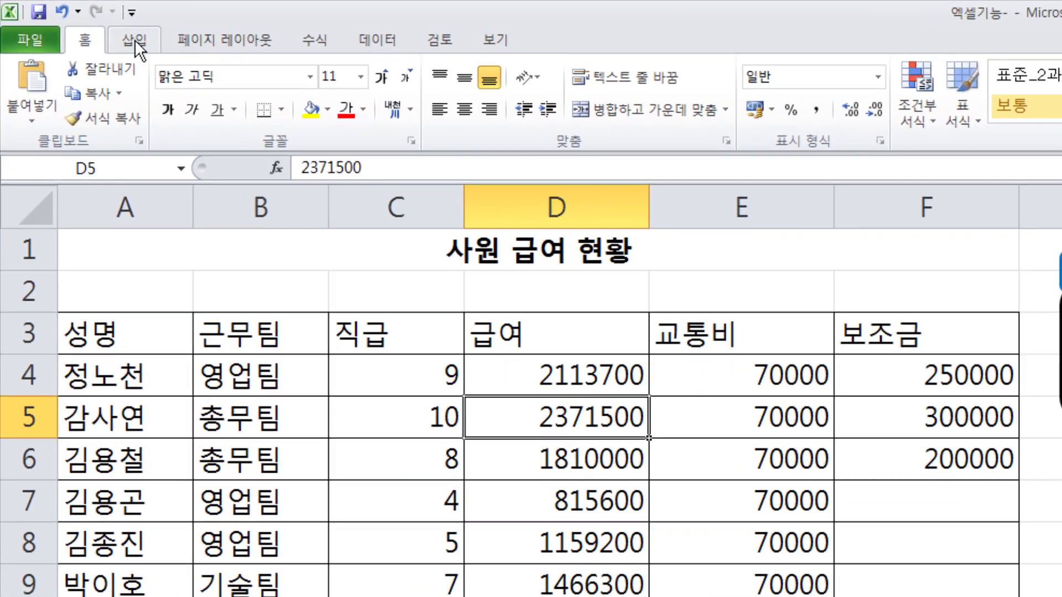
{"action": "left_click", "coordinate": [134, 39]}
{"action": "key", "text": "ctrl+2"}
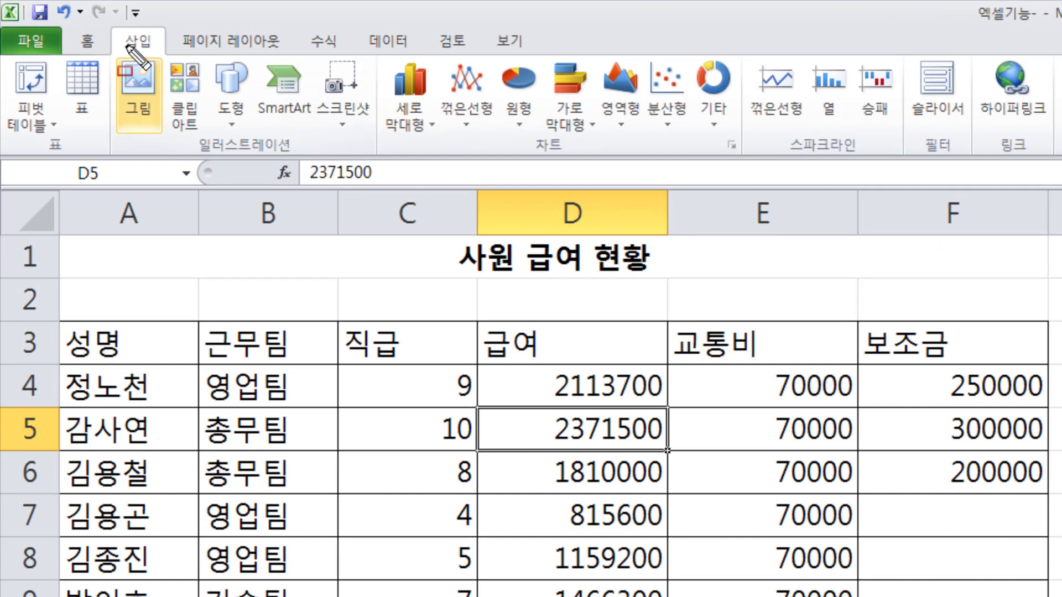
{"action": "left_click_drag", "start_coordinate": [112, 27], "coordinate": [167, 47]}
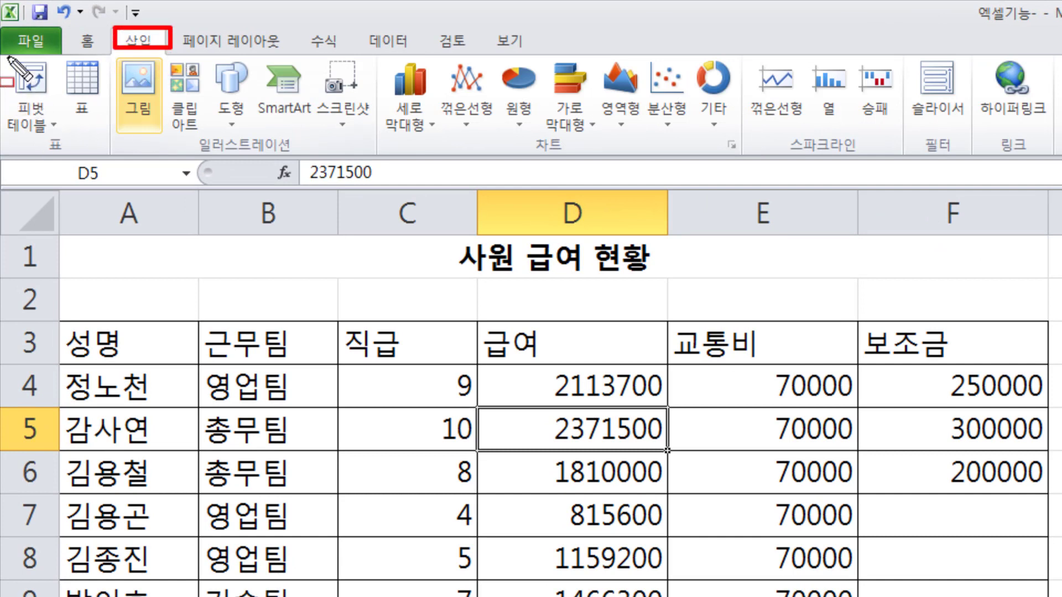
{"action": "key", "text": "Escape"}
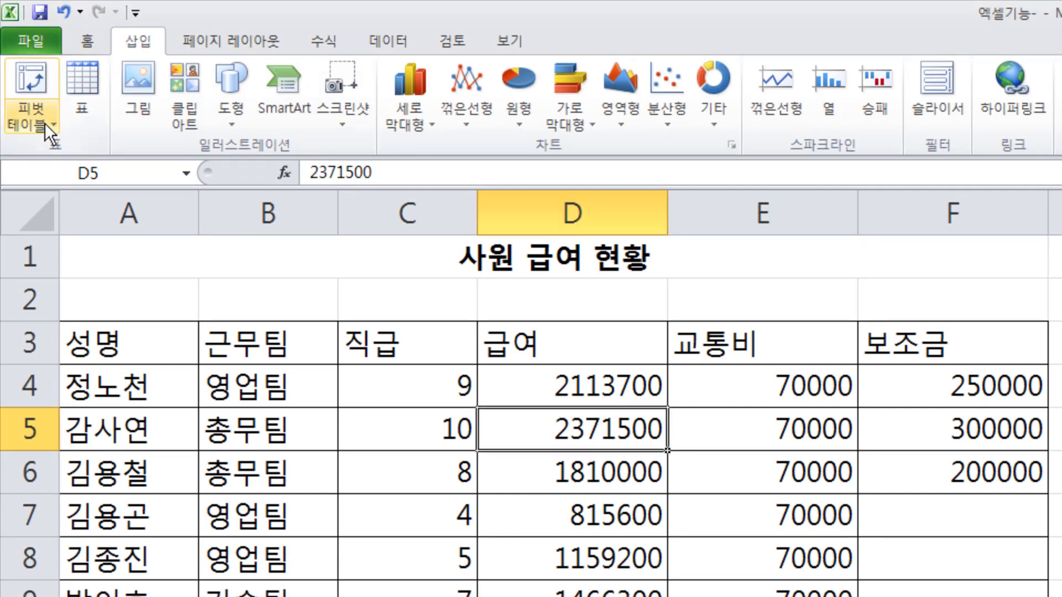
{"action": "left_click", "coordinate": [44, 123]}
{"action": "key", "text": "ctrl+2"}
{"action": "left_click_drag", "start_coordinate": [55, 109], "coordinate": [70, 118]}
{"action": "left_click_drag", "start_coordinate": [113, 24], "coordinate": [169, 53]}
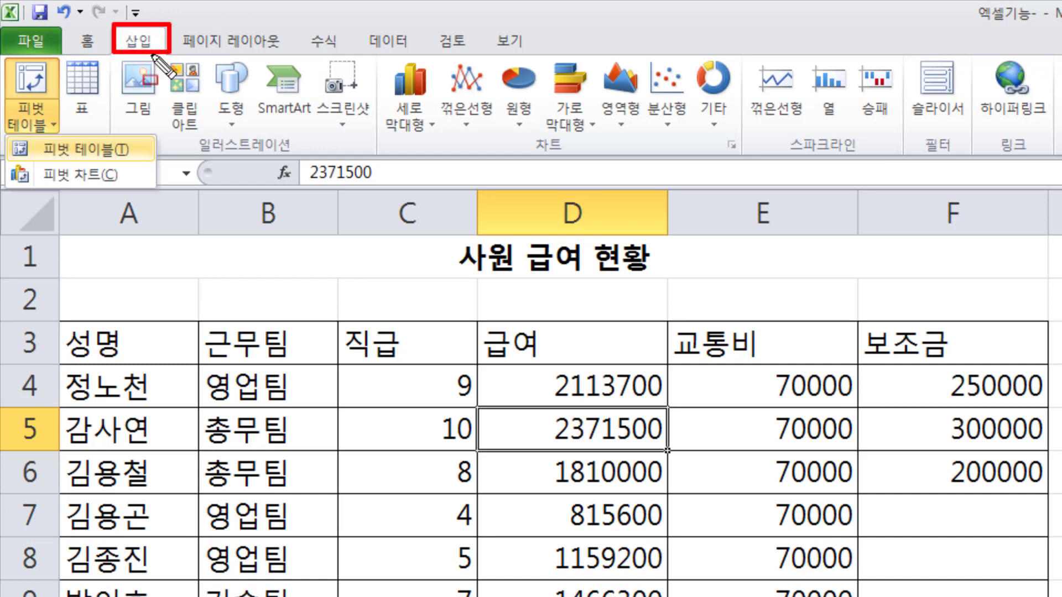
{"action": "mouse_move", "coordinate": [9, 62]}
{"action": "left_mouse_down"}
{"action": "mouse_move", "coordinate": [34, 105]}
{"action": "mouse_move", "coordinate": [137, 162]}
{"action": "left_mouse_up"}
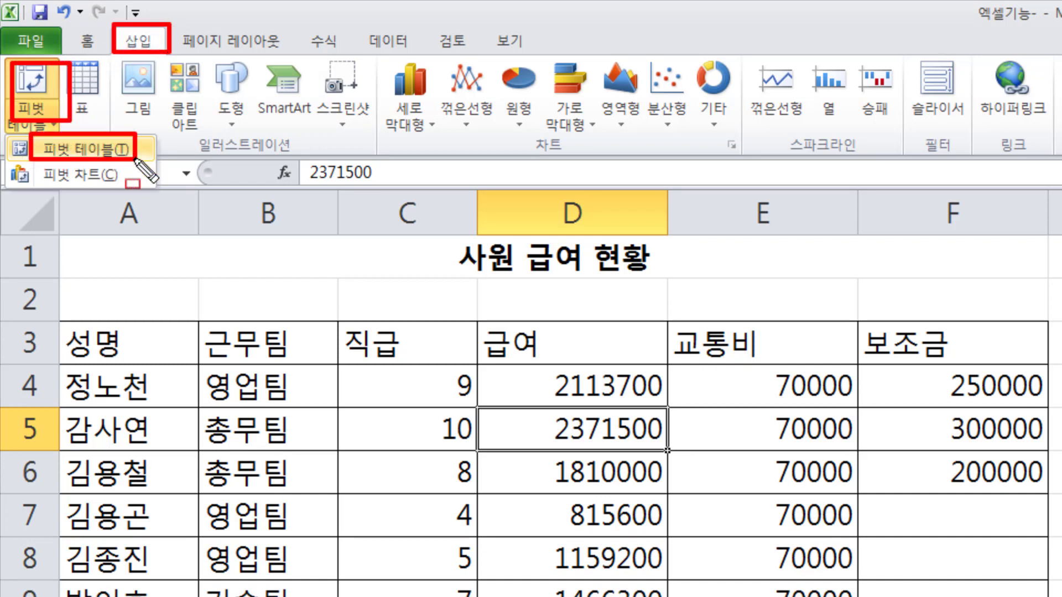
{"action": "left_click_drag", "start_coordinate": [38, 162], "coordinate": [137, 194]}
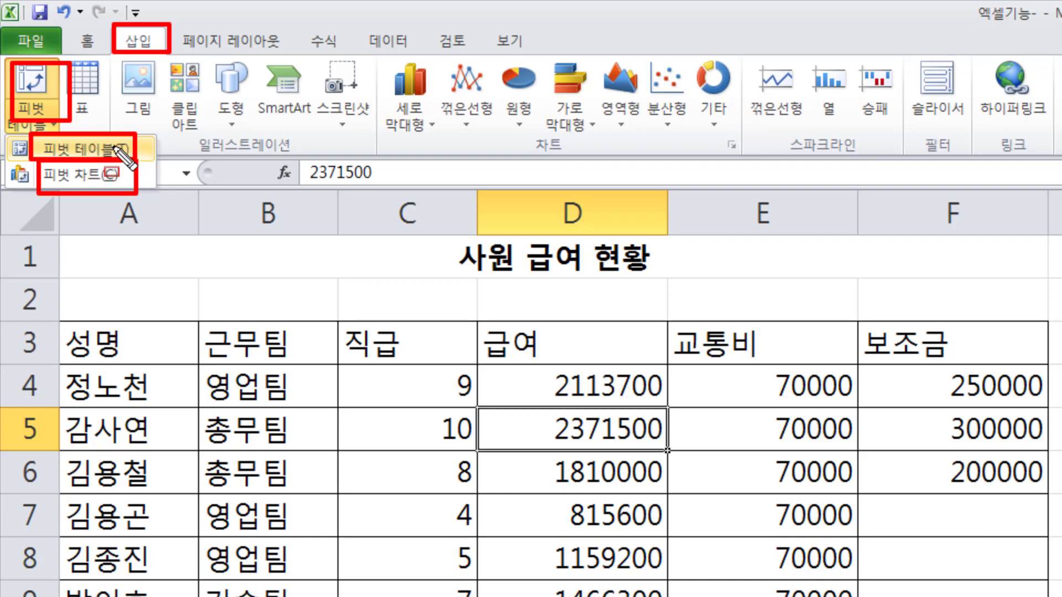
{"action": "key", "text": "Escape"}
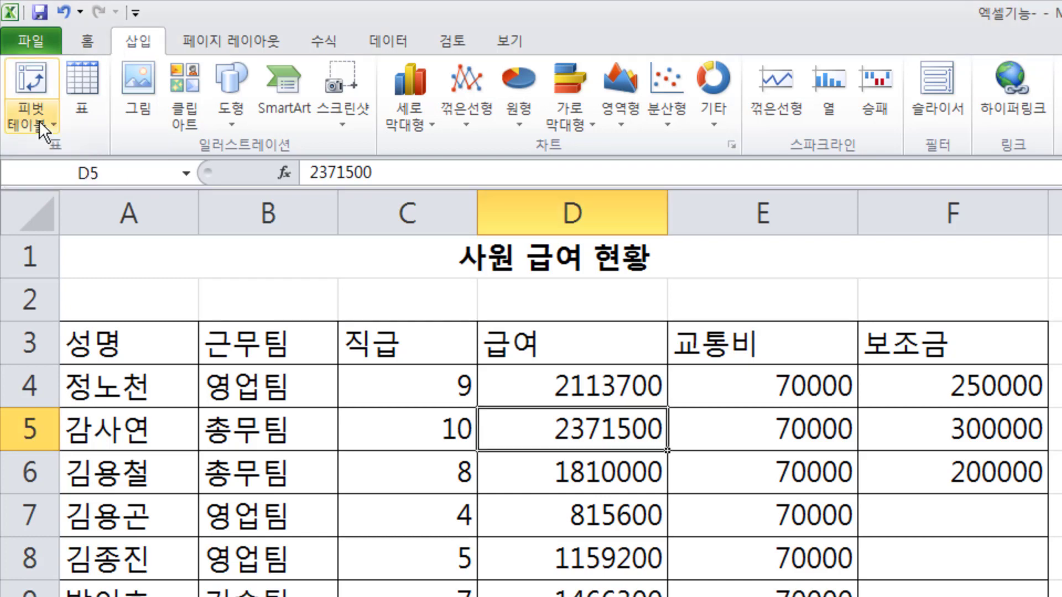
Create a pivot table from the range 실습13!$A$3:$F$14 on a new worksheet
{"action": "left_click", "coordinate": [40, 124]}
{"action": "left_click", "coordinate": [76, 141]}
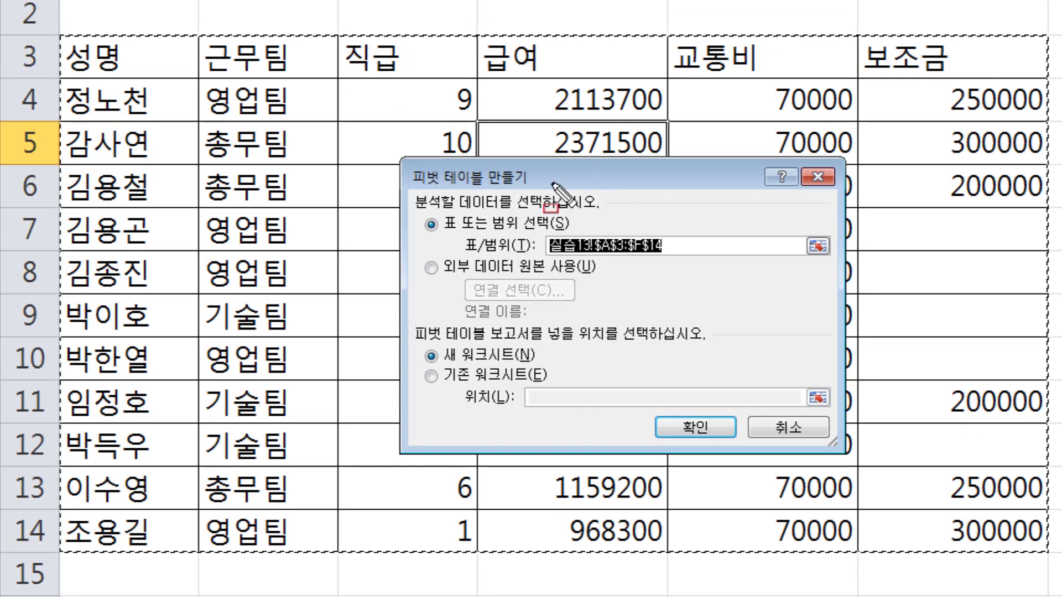
{"action": "mouse_move", "coordinate": [452, 191]}
{"action": "left_mouse_down"}
{"action": "mouse_move", "coordinate": [504, 213]}
{"action": "mouse_move", "coordinate": [594, 212]}
{"action": "left_mouse_up"}
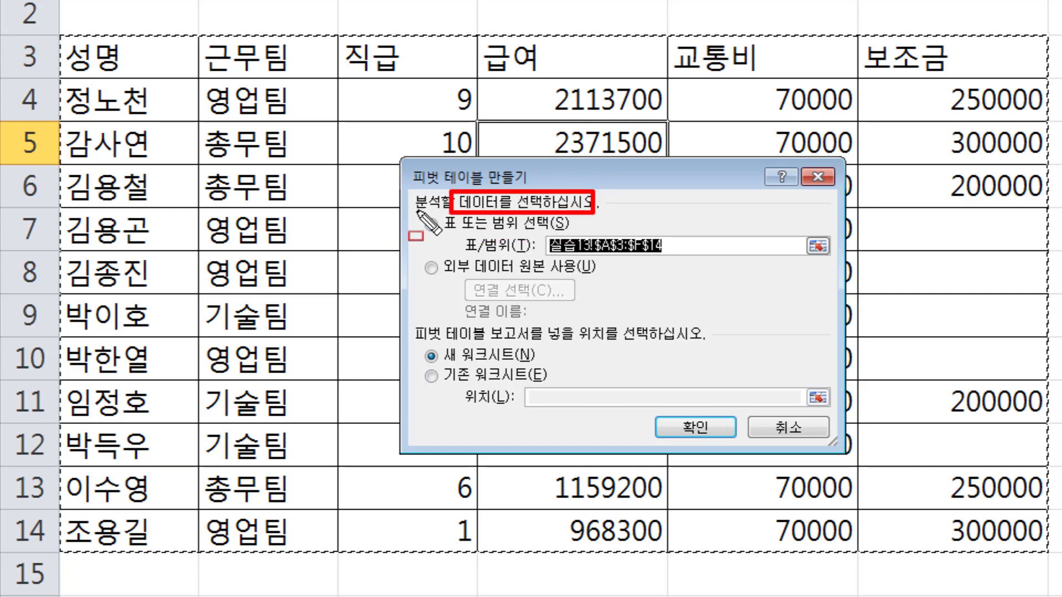
{"action": "mouse_move", "coordinate": [417, 211]}
{"action": "left_mouse_down"}
{"action": "mouse_move", "coordinate": [769, 320]}
{"action": "mouse_move", "coordinate": [842, 320]}
{"action": "left_mouse_up"}
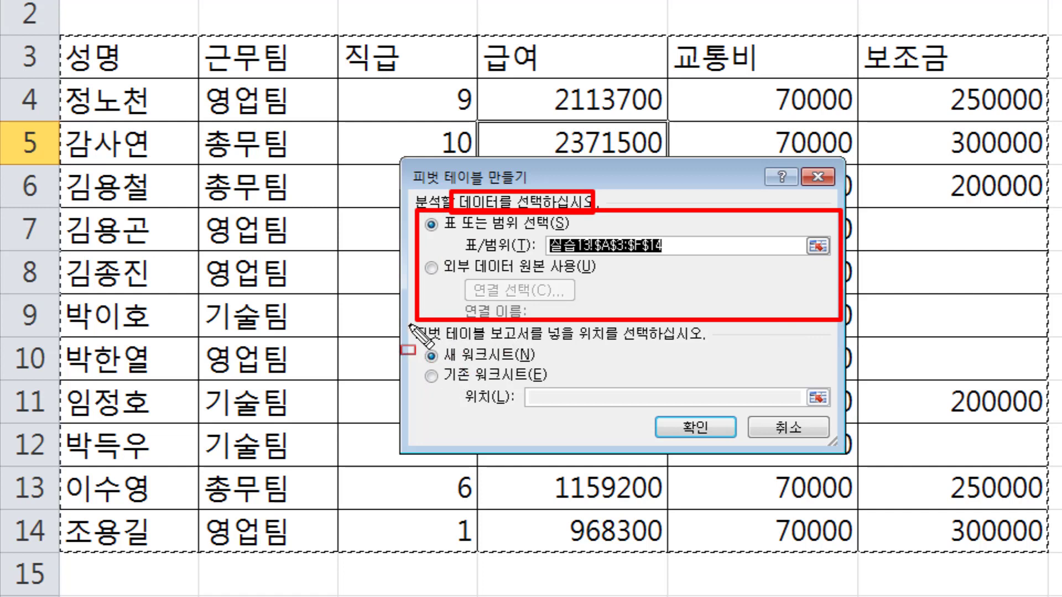
{"action": "mouse_move", "coordinate": [411, 326]}
{"action": "left_mouse_down"}
{"action": "mouse_move", "coordinate": [553, 346]}
{"action": "mouse_move", "coordinate": [704, 347]}
{"action": "left_mouse_up"}
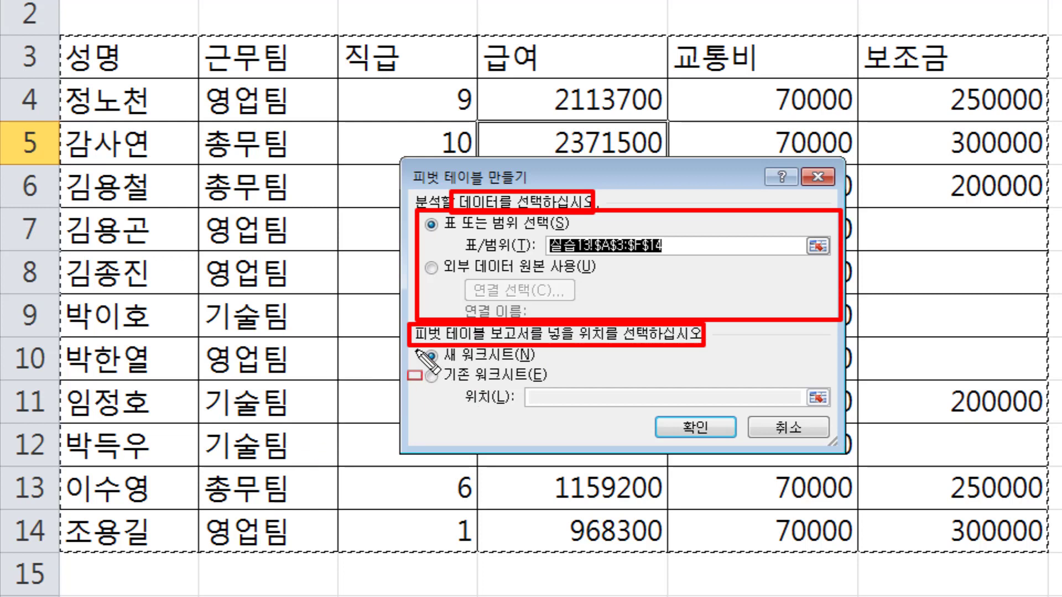
{"action": "mouse_move", "coordinate": [416, 351]}
{"action": "left_mouse_down"}
{"action": "mouse_move", "coordinate": [436, 382]}
{"action": "mouse_move", "coordinate": [562, 385]}
{"action": "mouse_move", "coordinate": [568, 367]}
{"action": "left_mouse_up"}
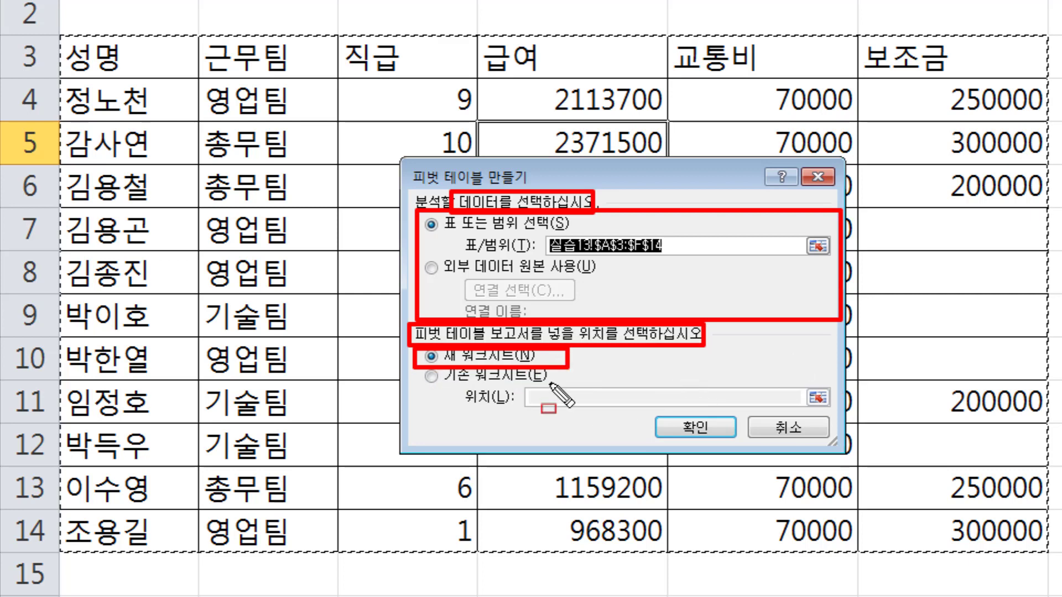
{"action": "key", "text": "Escape"}
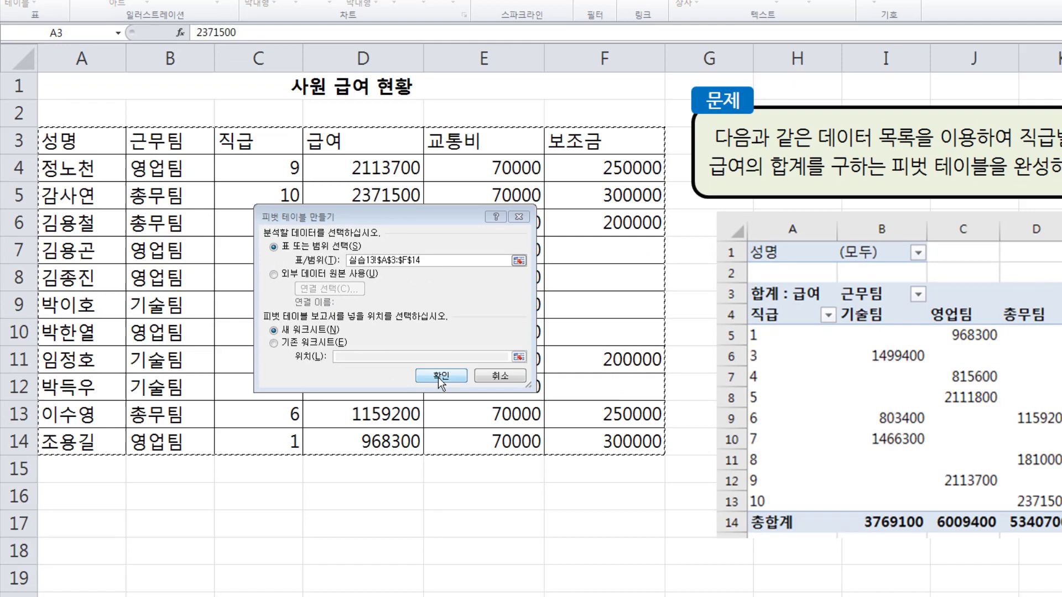
{"action": "left_click", "coordinate": [693, 428]}
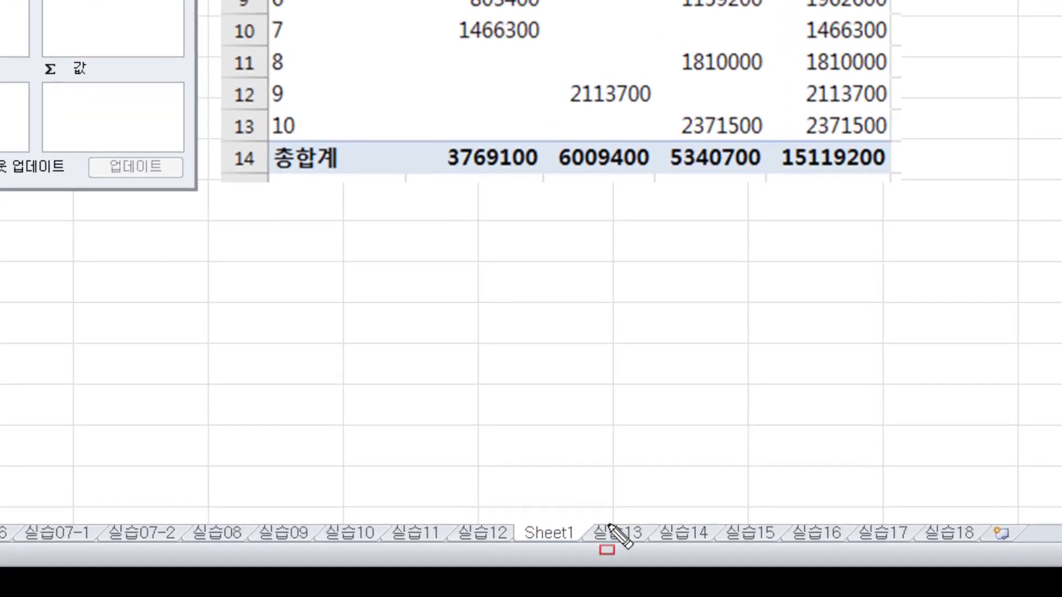
{"action": "left_click_drag", "start_coordinate": [581, 505], "coordinate": [656, 550]}
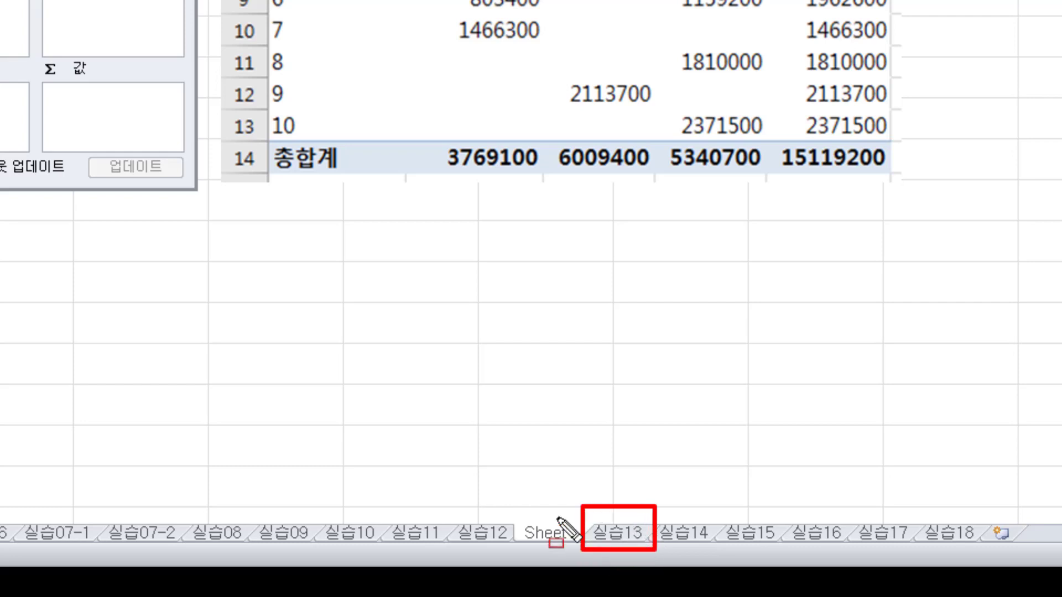
{"action": "left_click_drag", "start_coordinate": [514, 508], "coordinate": [574, 547]}
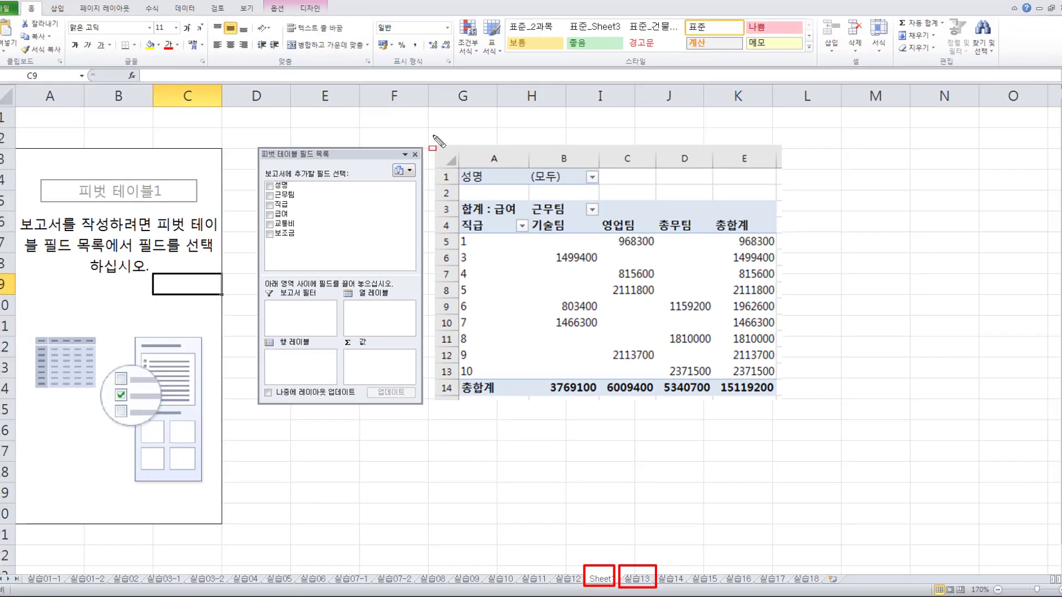
{"action": "left_click_drag", "start_coordinate": [433, 137], "coordinate": [788, 406]}
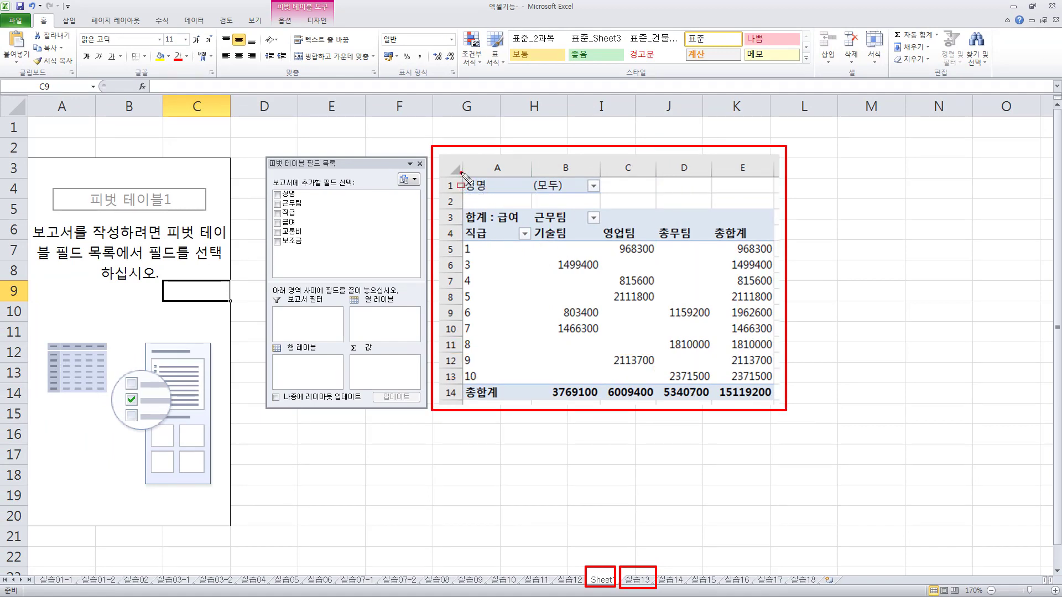
{"action": "mouse_move", "coordinate": [509, 195]}
{"action": "left_mouse_down"}
{"action": "mouse_move", "coordinate": [587, 193]}
{"action": "mouse_move", "coordinate": [527, 196]}
{"action": "left_mouse_up"}
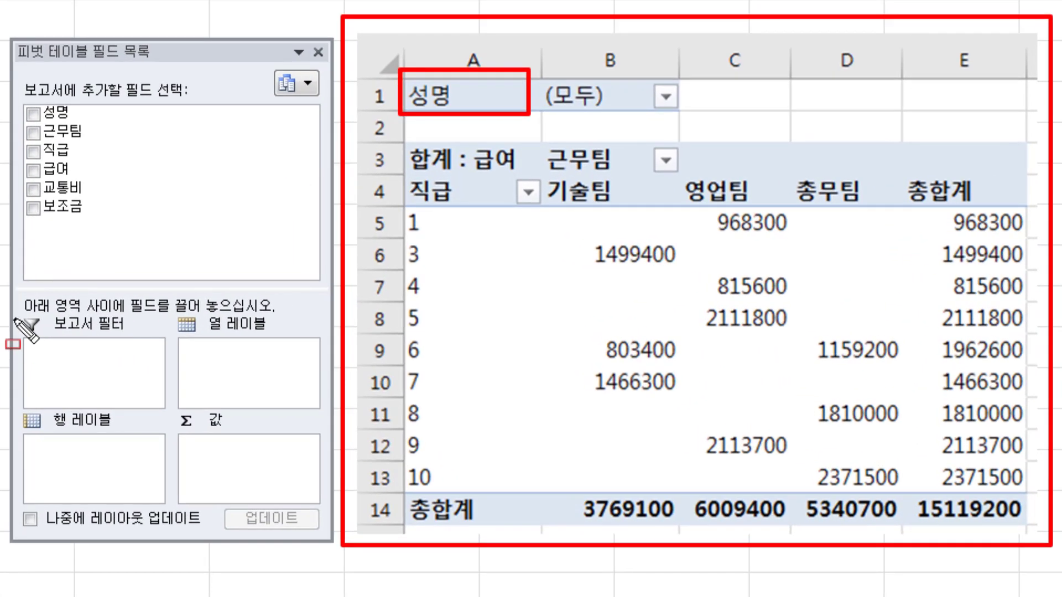
{"action": "left_click_drag", "start_coordinate": [268, 291], "coordinate": [315, 330]}
{"action": "left_click_drag", "start_coordinate": [107, 386], "coordinate": [166, 406]}
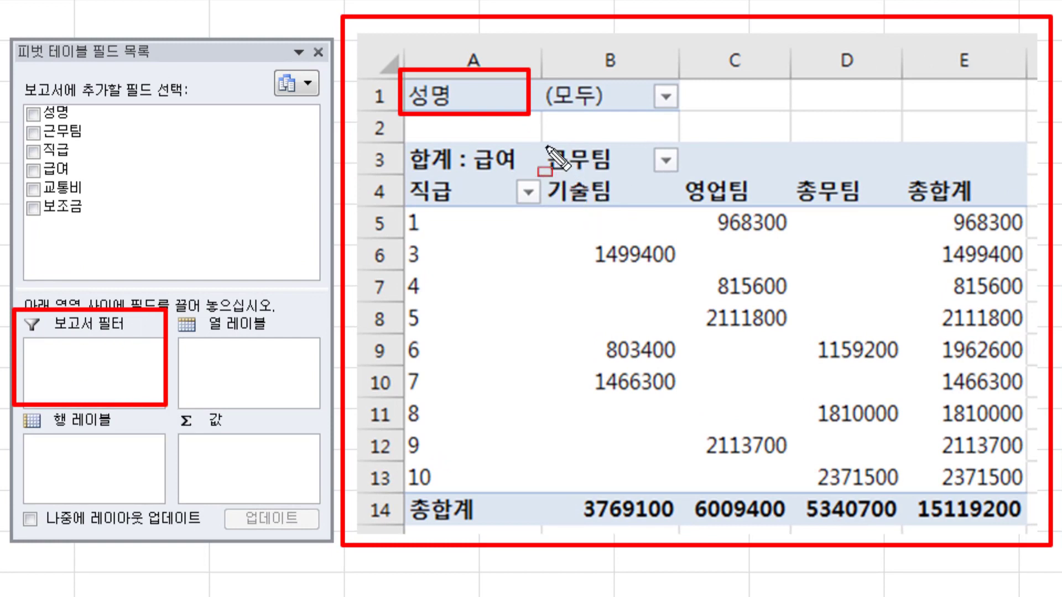
{"action": "mouse_move", "coordinate": [545, 142]}
{"action": "left_mouse_down"}
{"action": "mouse_move", "coordinate": [586, 173]}
{"action": "mouse_move", "coordinate": [624, 174]}
{"action": "left_mouse_up"}
{"action": "mouse_move", "coordinate": [546, 175]}
{"action": "left_mouse_down"}
{"action": "mouse_move", "coordinate": [555, 207]}
{"action": "mouse_move", "coordinate": [968, 203]}
{"action": "mouse_move", "coordinate": [894, 205]}
{"action": "left_mouse_up"}
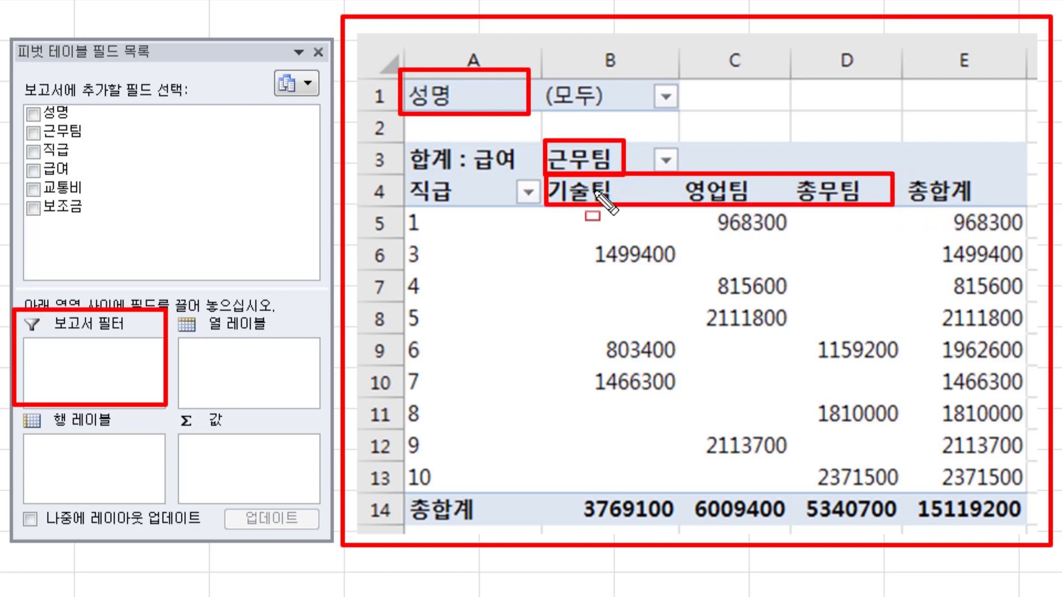
{"action": "left_click_drag", "start_coordinate": [594, 191], "coordinate": [632, 480]}
{"action": "left_click_drag", "start_coordinate": [725, 207], "coordinate": [758, 479]}
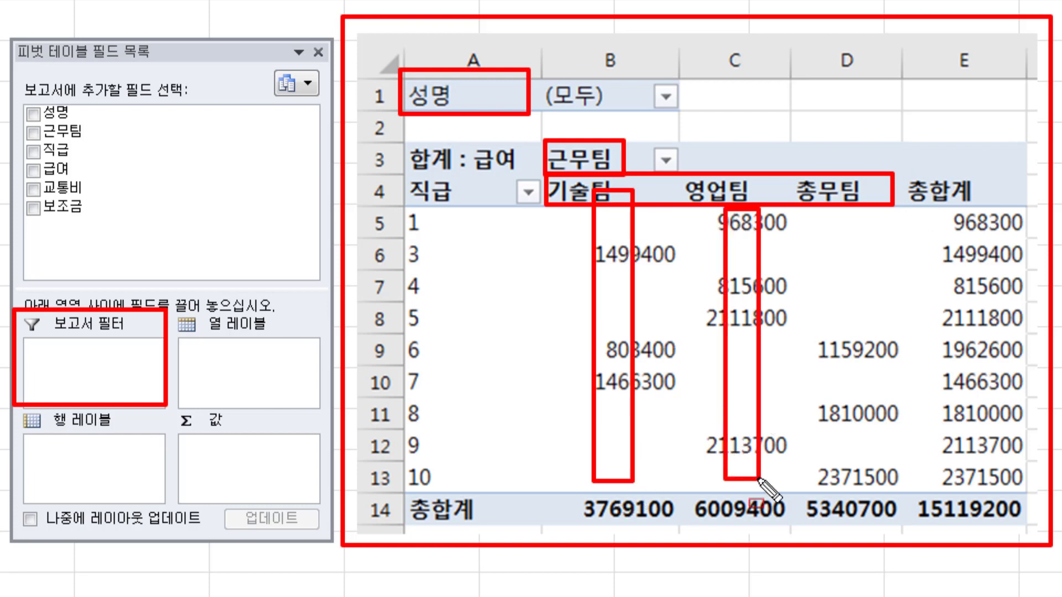
{"action": "mouse_move", "coordinate": [828, 203]}
{"action": "left_mouse_down"}
{"action": "mouse_move", "coordinate": [849, 287]}
{"action": "mouse_move", "coordinate": [869, 477]}
{"action": "mouse_move", "coordinate": [880, 482]}
{"action": "left_mouse_up"}
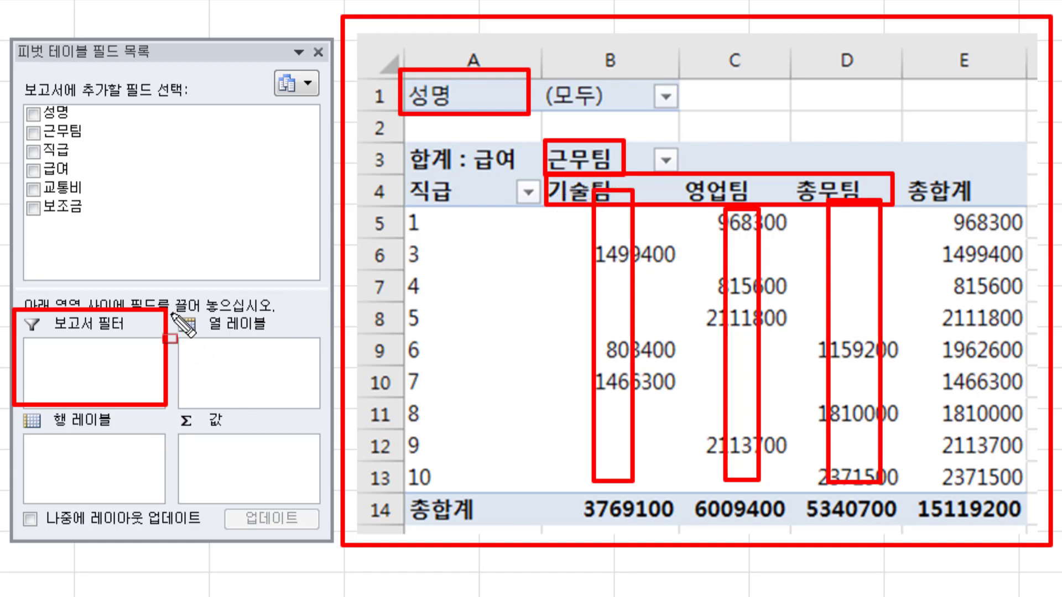
{"action": "mouse_move", "coordinate": [173, 311]}
{"action": "left_mouse_down"}
{"action": "mouse_move", "coordinate": [183, 367]}
{"action": "mouse_move", "coordinate": [318, 412]}
{"action": "left_mouse_up"}
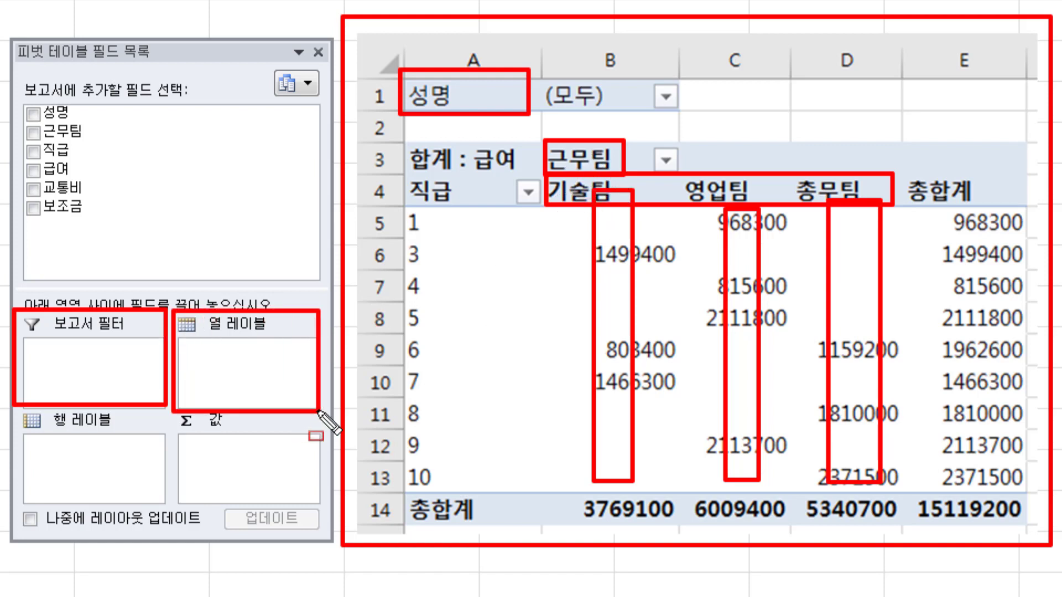
{"action": "mouse_move", "coordinate": [394, 208]}
{"action": "left_mouse_down"}
{"action": "mouse_move", "coordinate": [428, 242]}
{"action": "mouse_move", "coordinate": [462, 244]}
{"action": "mouse_move", "coordinate": [465, 308]}
{"action": "mouse_move", "coordinate": [520, 487]}
{"action": "mouse_move", "coordinate": [477, 503]}
{"action": "mouse_move", "coordinate": [448, 230]}
{"action": "mouse_move", "coordinate": [1045, 243]}
{"action": "mouse_move", "coordinate": [595, 390]}
{"action": "mouse_move", "coordinate": [500, 489]}
{"action": "mouse_move", "coordinate": [452, 487]}
{"action": "left_mouse_up"}
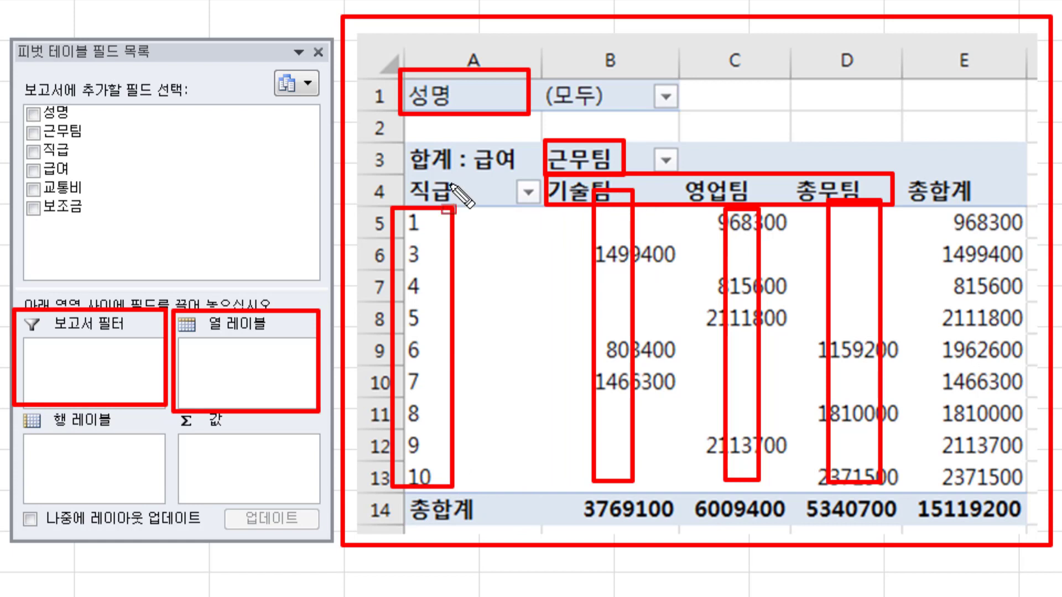
{"action": "left_click_drag", "start_coordinate": [408, 179], "coordinate": [465, 209]}
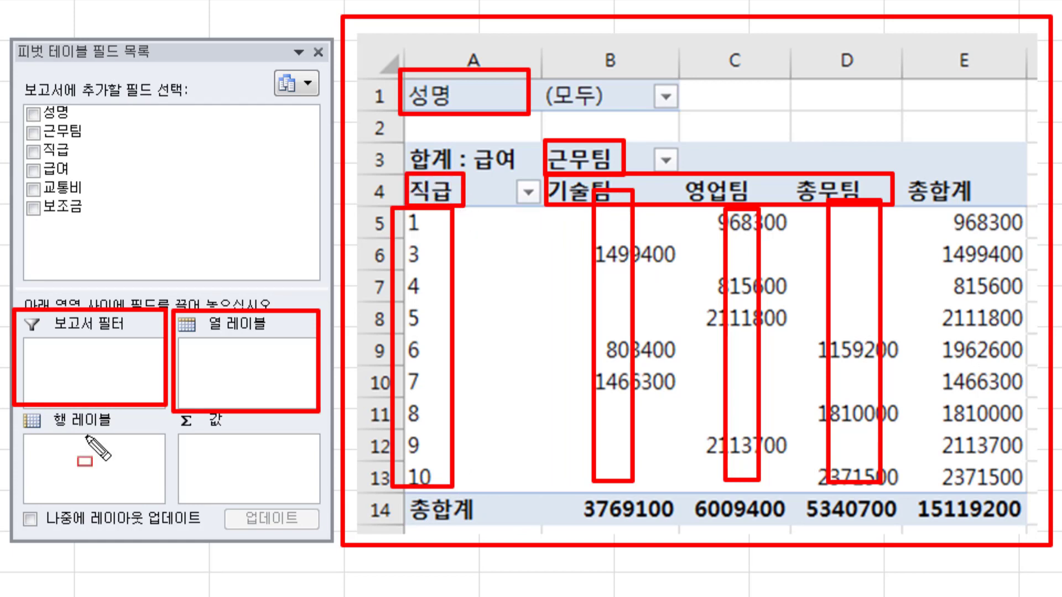
{"action": "left_click_drag", "start_coordinate": [16, 411], "coordinate": [168, 507]}
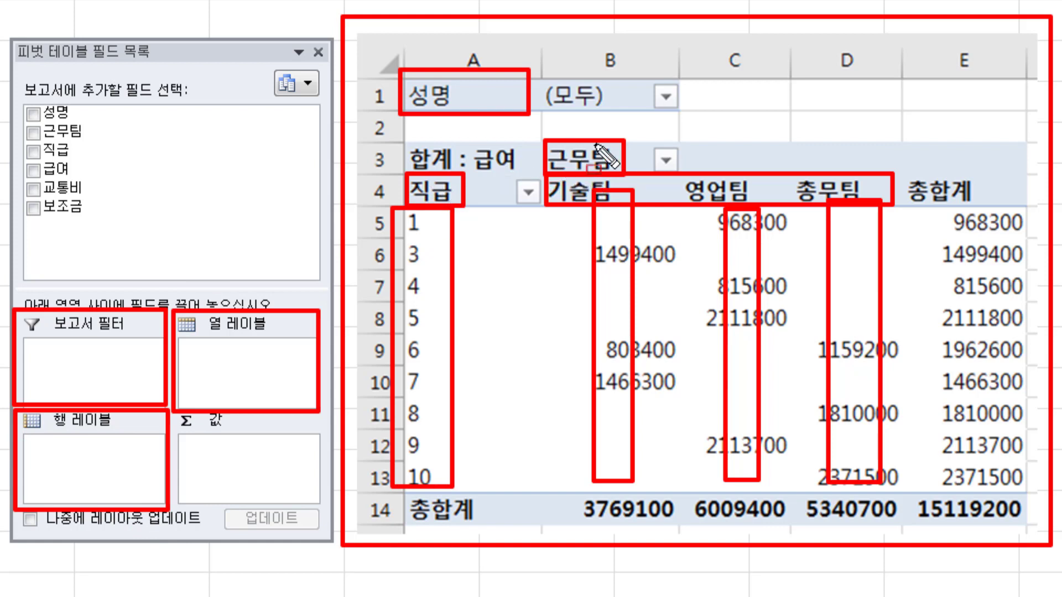
{"action": "left_click_drag", "start_coordinate": [550, 205], "coordinate": [1016, 486]}
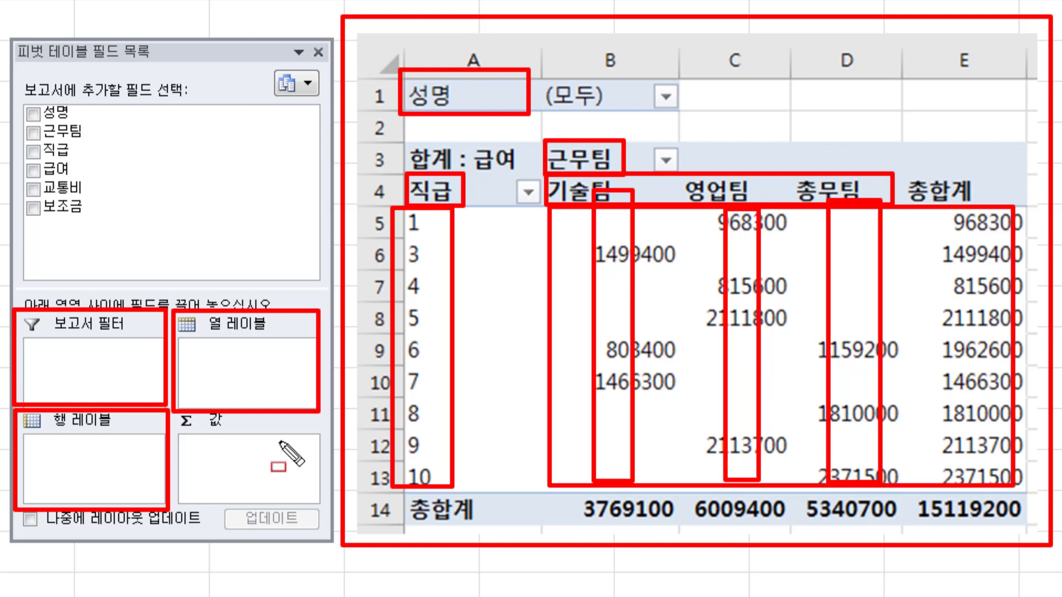
{"action": "left_click_drag", "start_coordinate": [178, 416], "coordinate": [324, 513]}
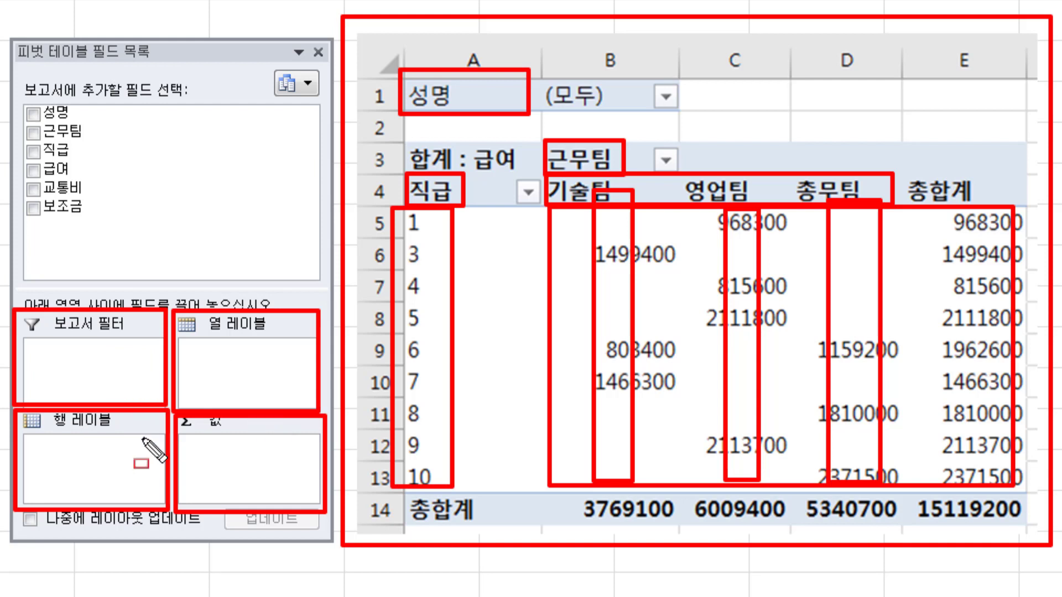
{"action": "key", "text": "e"}
{"action": "left_click_drag", "start_coordinate": [396, 75], "coordinate": [532, 115]}
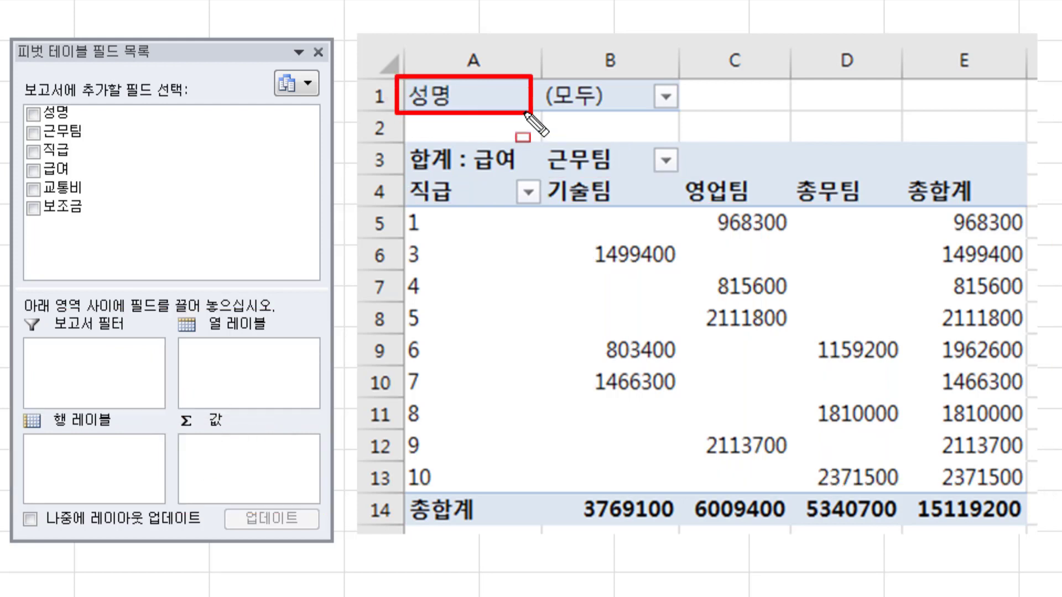
{"action": "left_click_drag", "start_coordinate": [44, 334], "coordinate": [146, 398]}
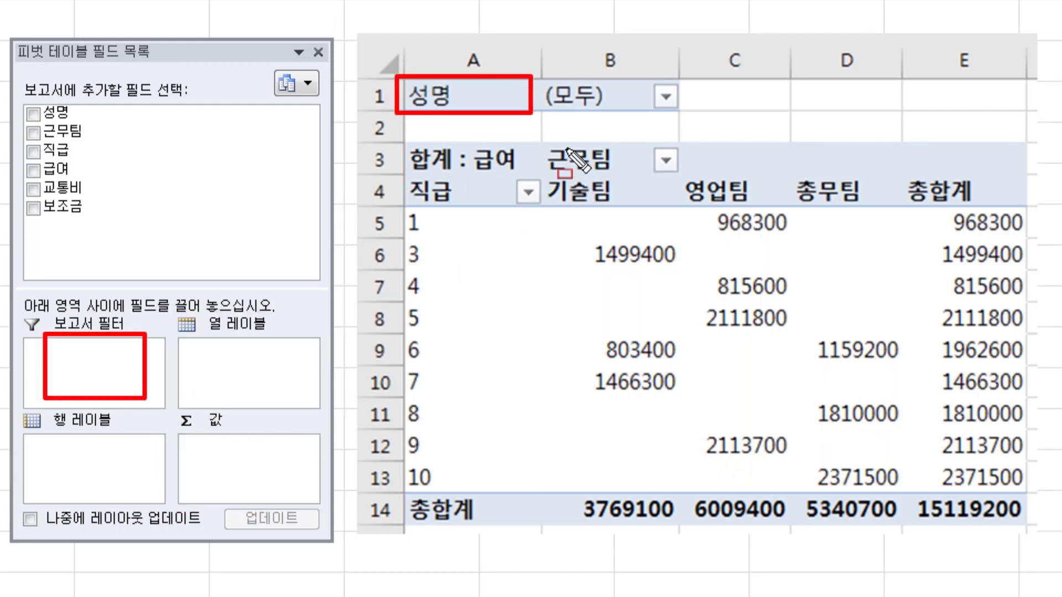
{"action": "mouse_move", "coordinate": [534, 131]}
{"action": "left_mouse_down"}
{"action": "mouse_move", "coordinate": [754, 213]}
{"action": "mouse_move", "coordinate": [999, 205]}
{"action": "left_mouse_up"}
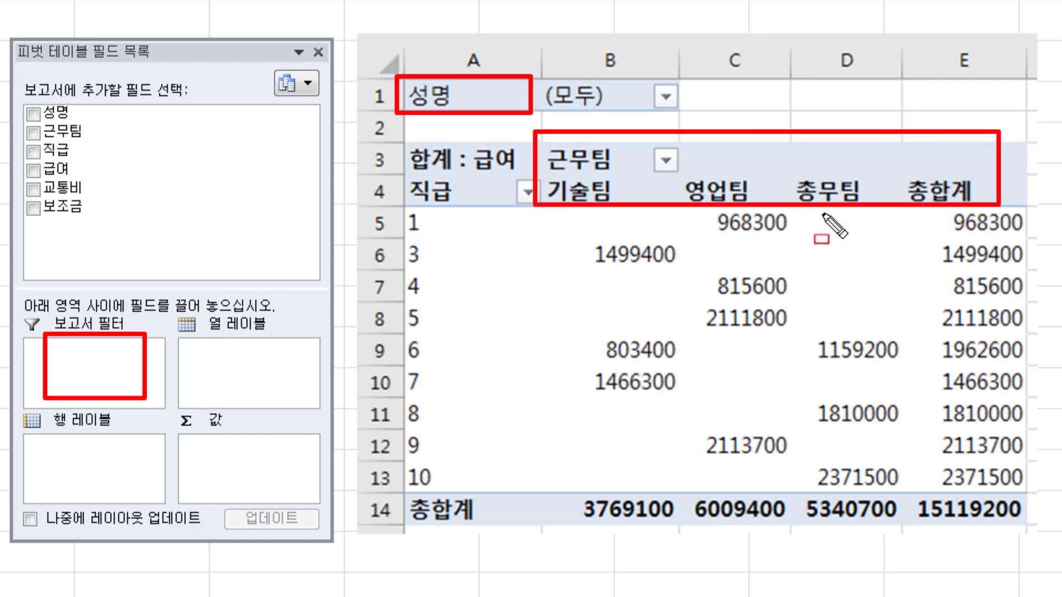
{"action": "mouse_move", "coordinate": [180, 322]}
{"action": "left_mouse_down"}
{"action": "mouse_move", "coordinate": [191, 354]}
{"action": "mouse_move", "coordinate": [307, 425]}
{"action": "mouse_move", "coordinate": [321, 416]}
{"action": "left_mouse_up"}
{"action": "mouse_move", "coordinate": [396, 174]}
{"action": "left_mouse_down"}
{"action": "mouse_move", "coordinate": [474, 467]}
{"action": "mouse_move", "coordinate": [471, 494]}
{"action": "left_mouse_up"}
{"action": "mouse_move", "coordinate": [21, 410]}
{"action": "left_mouse_down"}
{"action": "mouse_move", "coordinate": [147, 520]}
{"action": "mouse_move", "coordinate": [164, 521]}
{"action": "left_mouse_up"}
{"action": "left_click_drag", "start_coordinate": [560, 218], "coordinate": [999, 469]}
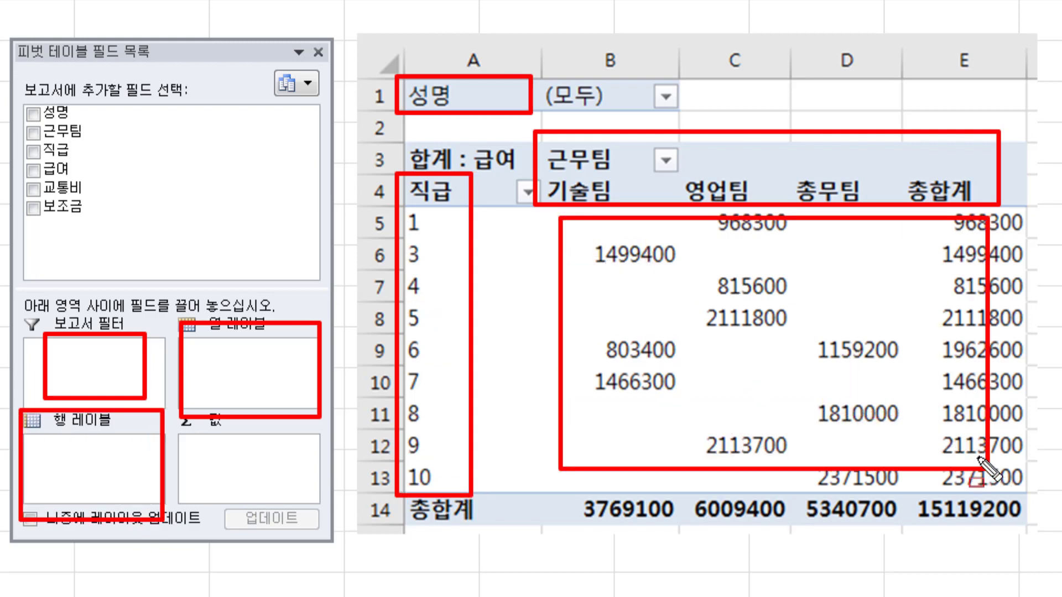
{"action": "mouse_move", "coordinate": [408, 139]}
{"action": "left_mouse_down"}
{"action": "mouse_move", "coordinate": [468, 173]}
{"action": "mouse_move", "coordinate": [513, 167]}
{"action": "left_mouse_up"}
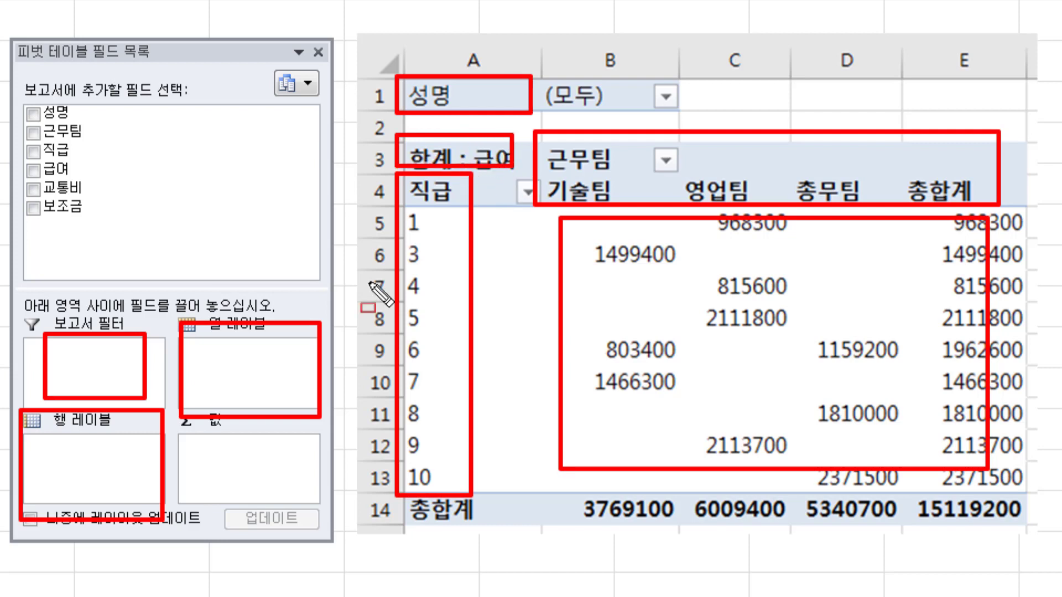
{"action": "left_click_drag", "start_coordinate": [175, 431], "coordinate": [324, 508]}
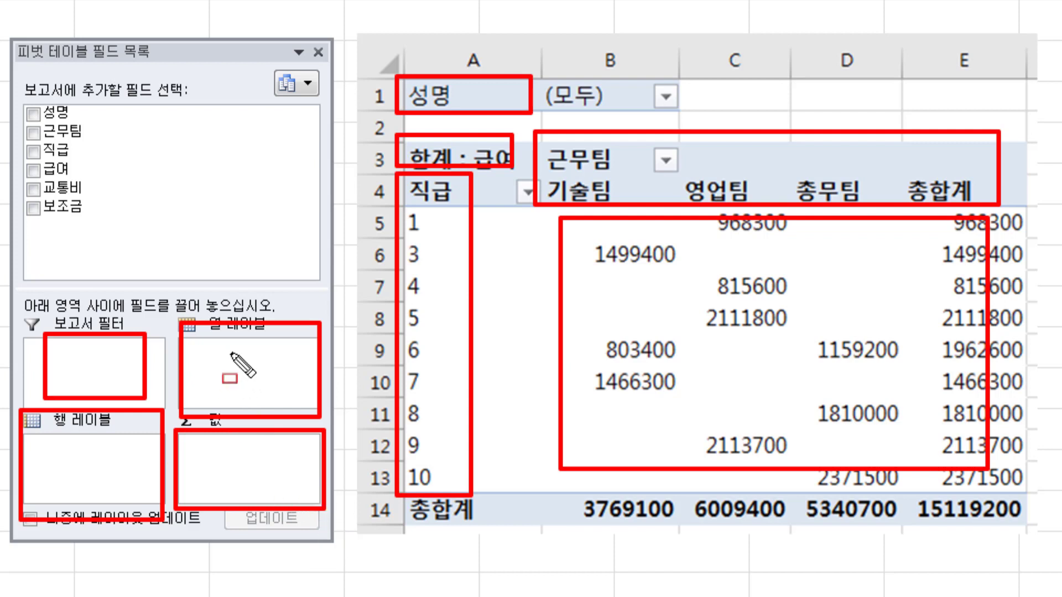
{"action": "mouse_move", "coordinate": [17, 99]}
{"action": "left_mouse_down"}
{"action": "mouse_move", "coordinate": [17, 139]}
{"action": "mouse_move", "coordinate": [95, 224]}
{"action": "left_mouse_up"}
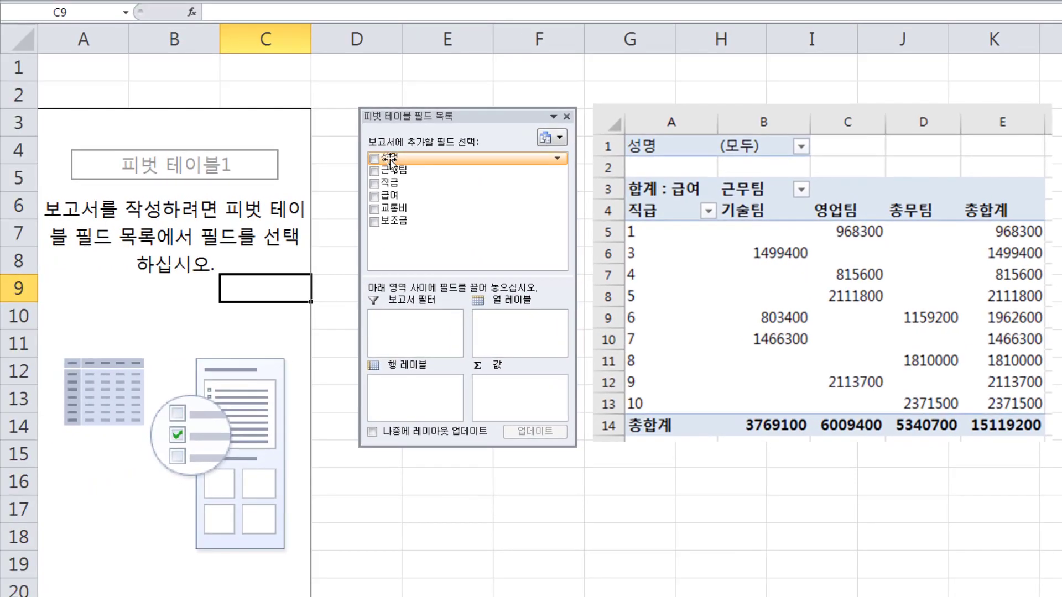
Assign 성명 to the report filter, 근무팀 to the column labels and 직급 to the row labels of the pivot table
{"action": "left_click_drag", "start_coordinate": [390, 161], "coordinate": [424, 320]}
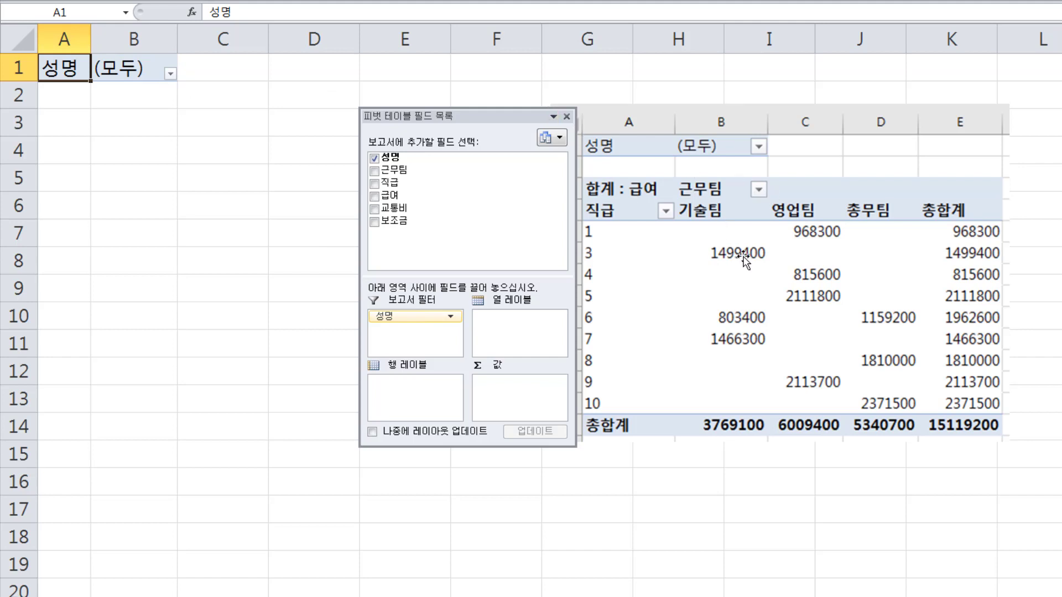
{"action": "left_click_drag", "start_coordinate": [391, 170], "coordinate": [500, 335]}
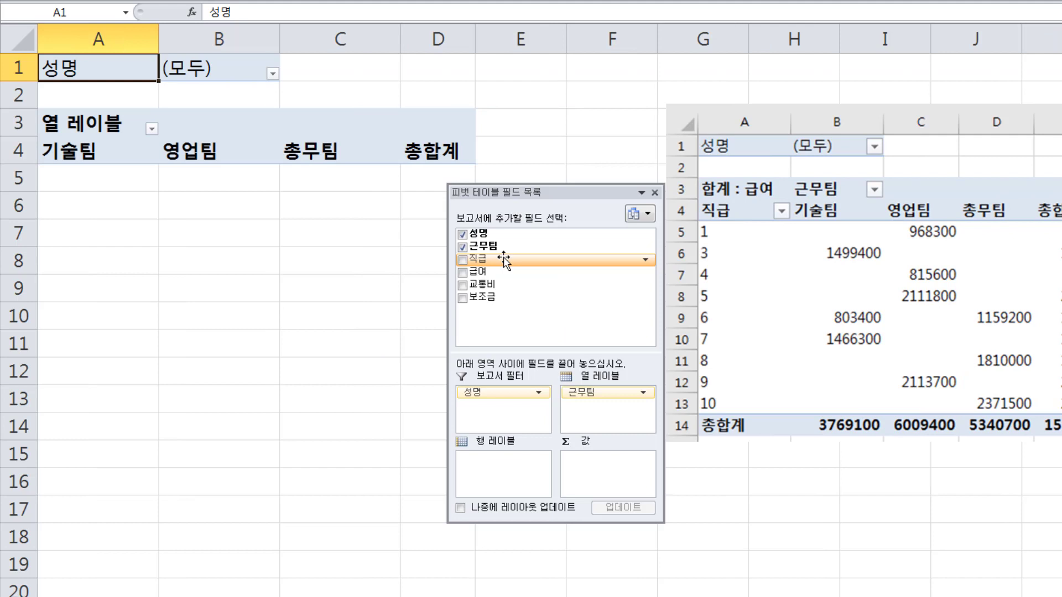
{"action": "left_click_drag", "start_coordinate": [503, 260], "coordinate": [496, 473]}
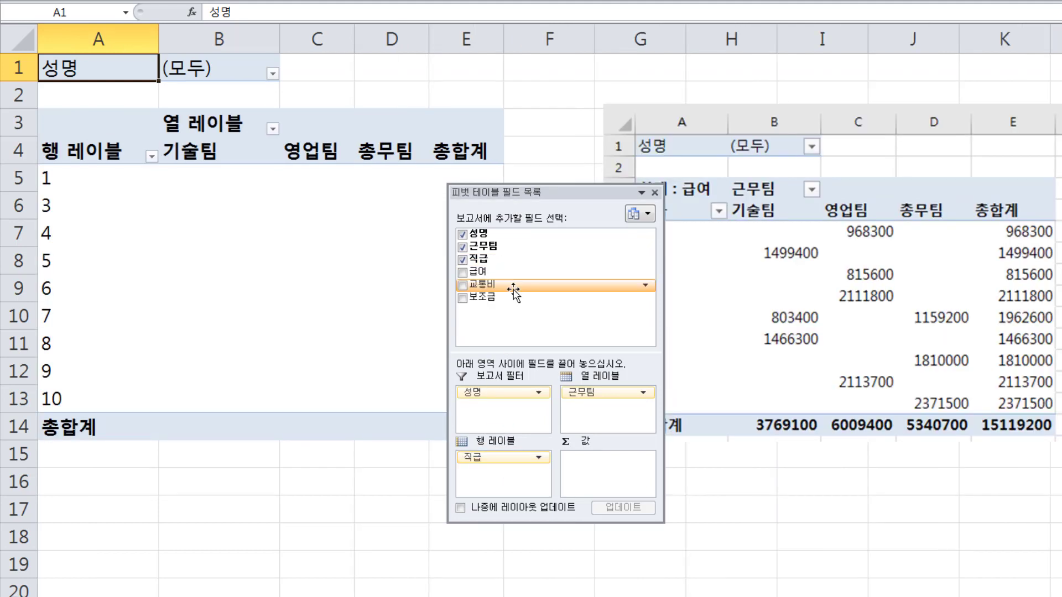
Add the 급여 field to the values area of the pivot table, keeping the field list clear of the table
{"action": "left_click_drag", "start_coordinate": [533, 192], "coordinate": [465, 214]}
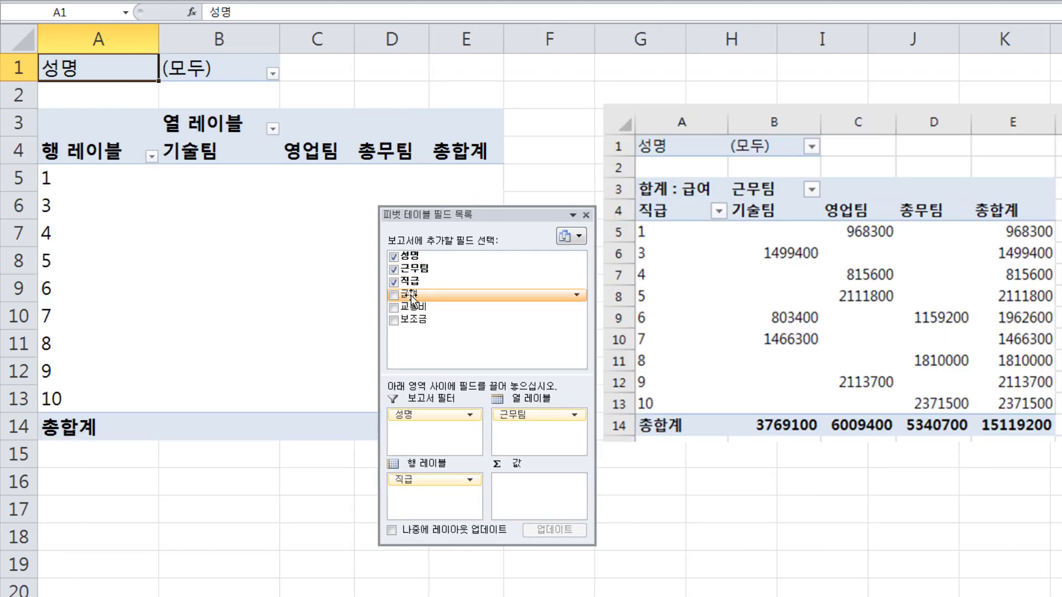
{"action": "left_click_drag", "start_coordinate": [411, 299], "coordinate": [533, 495]}
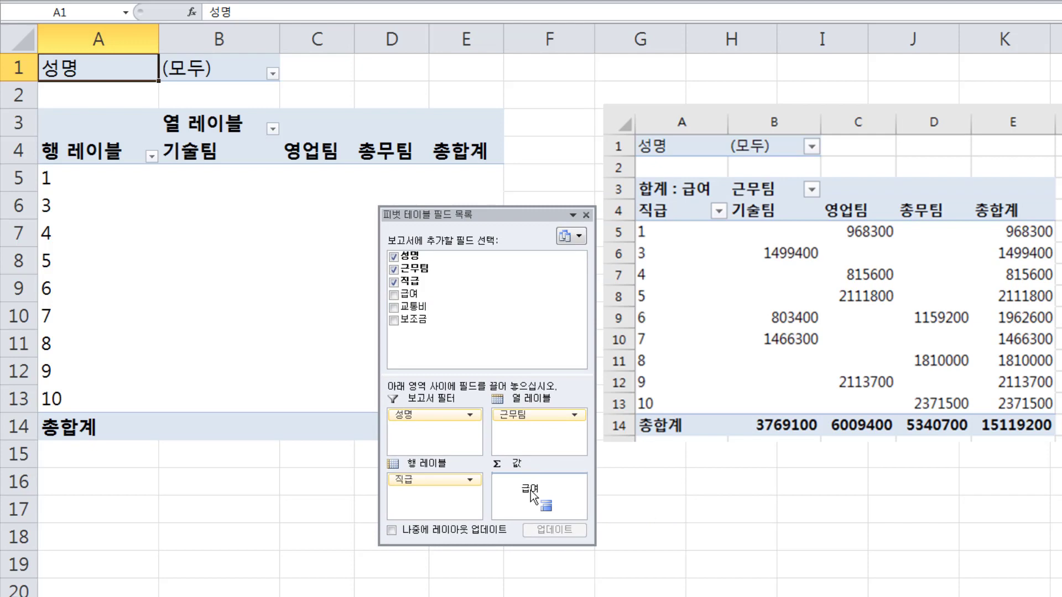
{"action": "left_click_drag", "start_coordinate": [532, 495], "coordinate": [535, 496]}
{"action": "left_click_drag", "start_coordinate": [490, 215], "coordinate": [706, 120]}
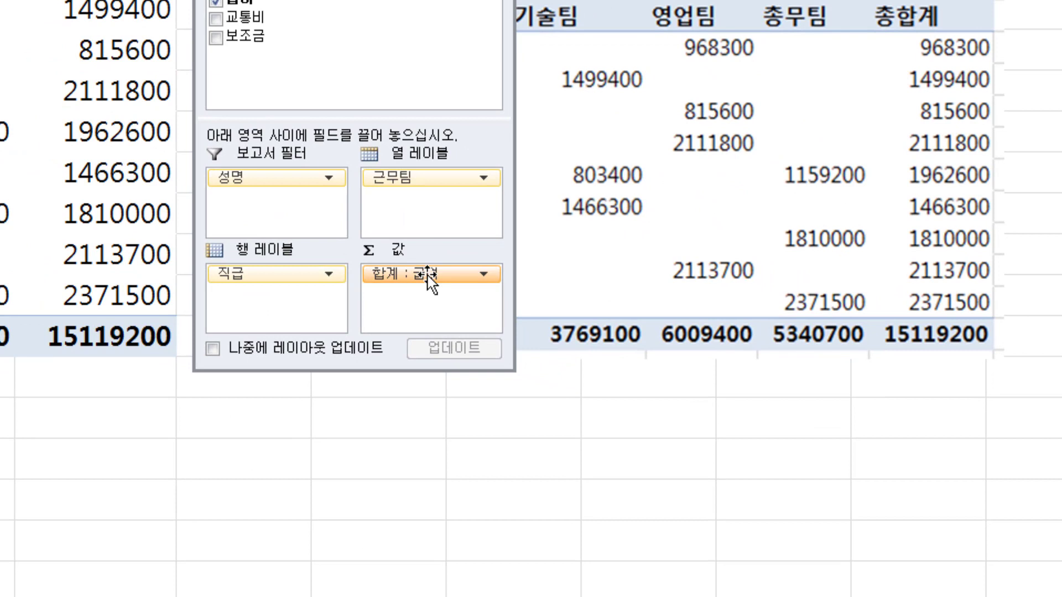
Confirm 합계 as the summary function in the 급여 value field settings and move the field list clear of both tables
{"action": "left_click", "coordinate": [428, 275]}
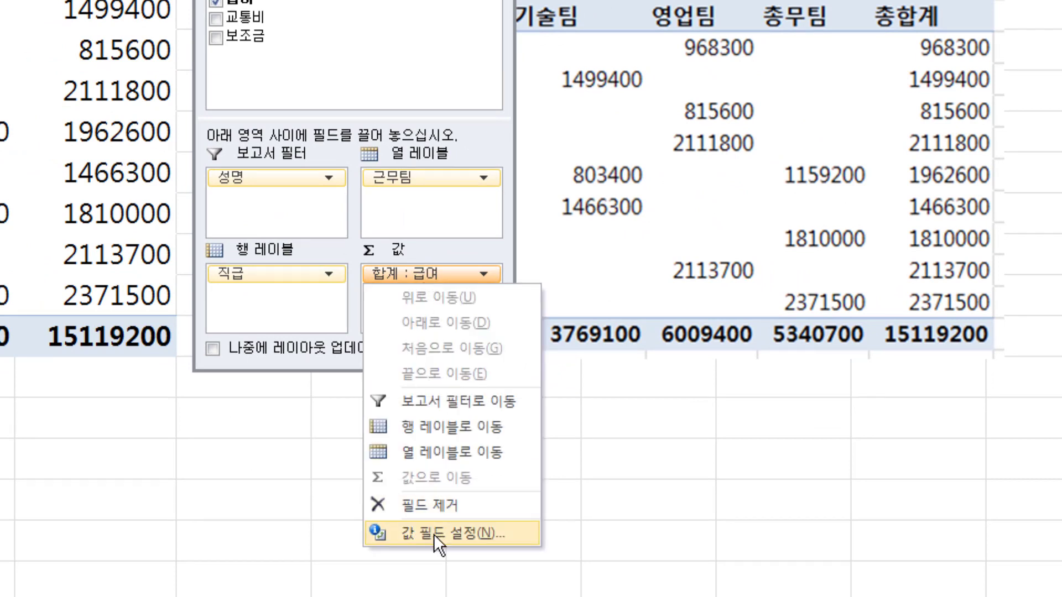
{"action": "left_click", "coordinate": [476, 534]}
{"action": "left_click_drag", "start_coordinate": [0, 0], "coordinate": [736, 50]}
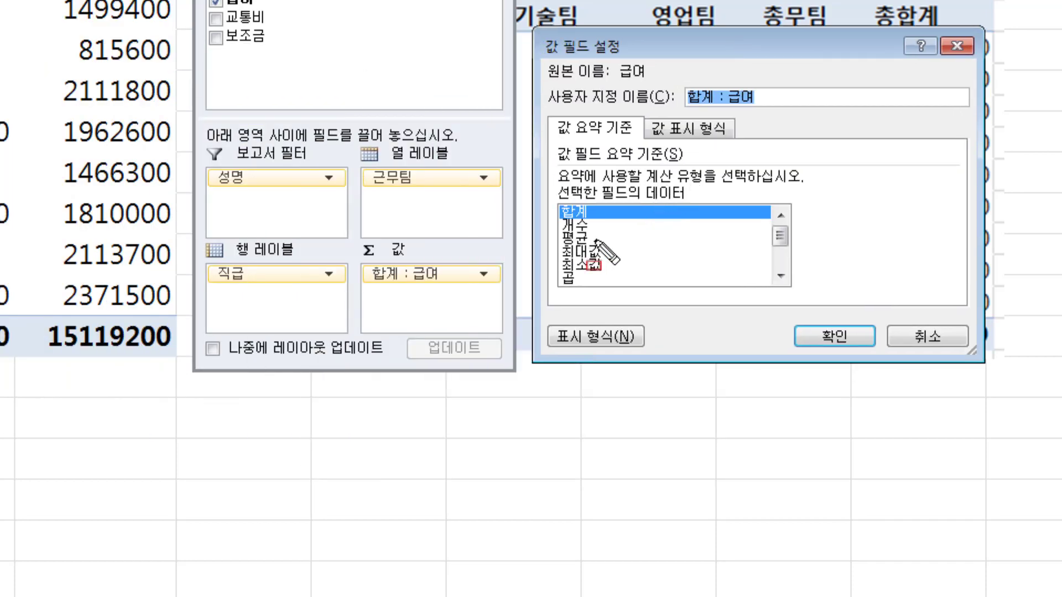
{"action": "left_click_drag", "start_coordinate": [549, 200], "coordinate": [616, 295]}
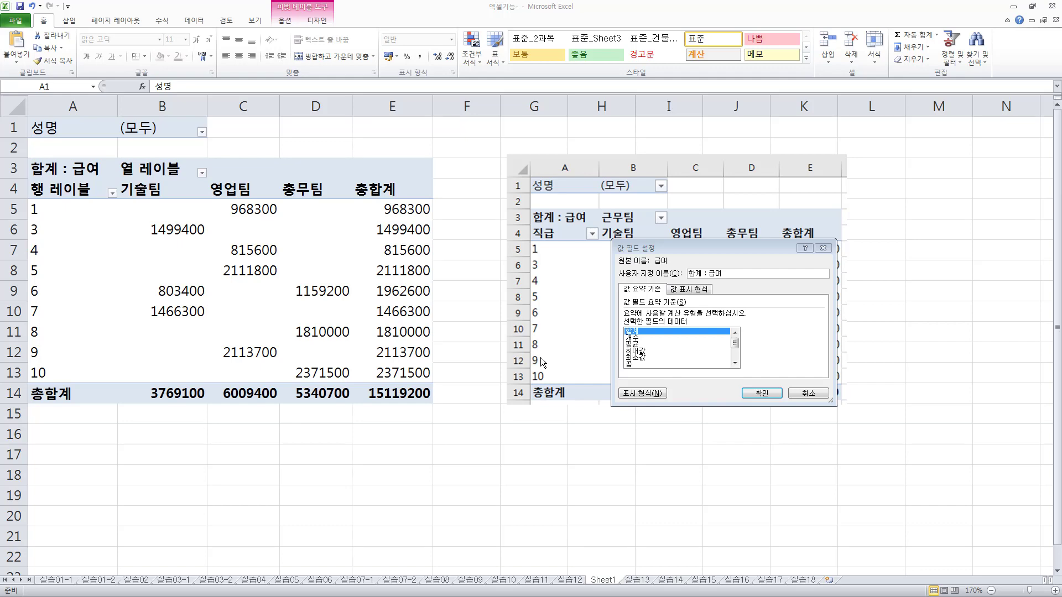
{"action": "left_click", "coordinate": [762, 394]}
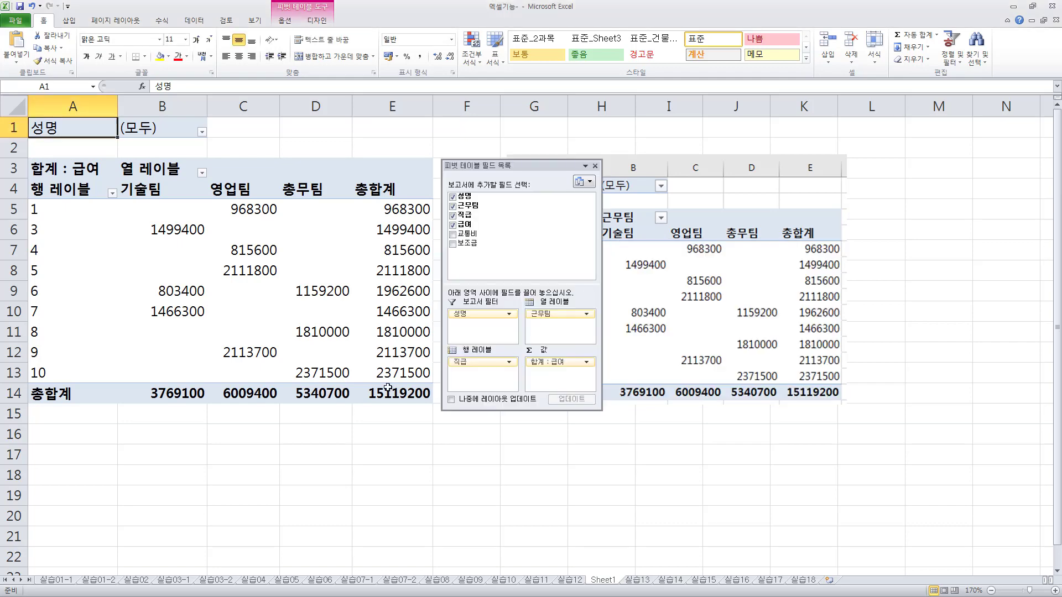
{"action": "left_click_drag", "start_coordinate": [541, 164], "coordinate": [956, 235]}
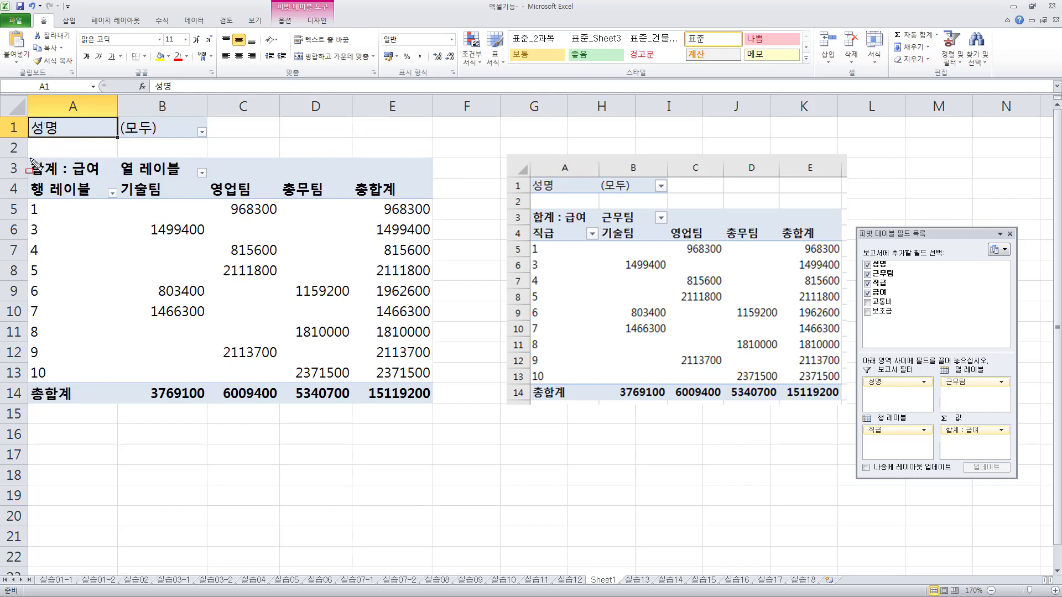
{"action": "mouse_move", "coordinate": [30, 158]}
{"action": "left_mouse_down"}
{"action": "mouse_move", "coordinate": [89, 176]}
{"action": "mouse_move", "coordinate": [124, 167]}
{"action": "mouse_move", "coordinate": [189, 177]}
{"action": "left_mouse_up"}
{"action": "left_click_drag", "start_coordinate": [602, 209], "coordinate": [644, 224]}
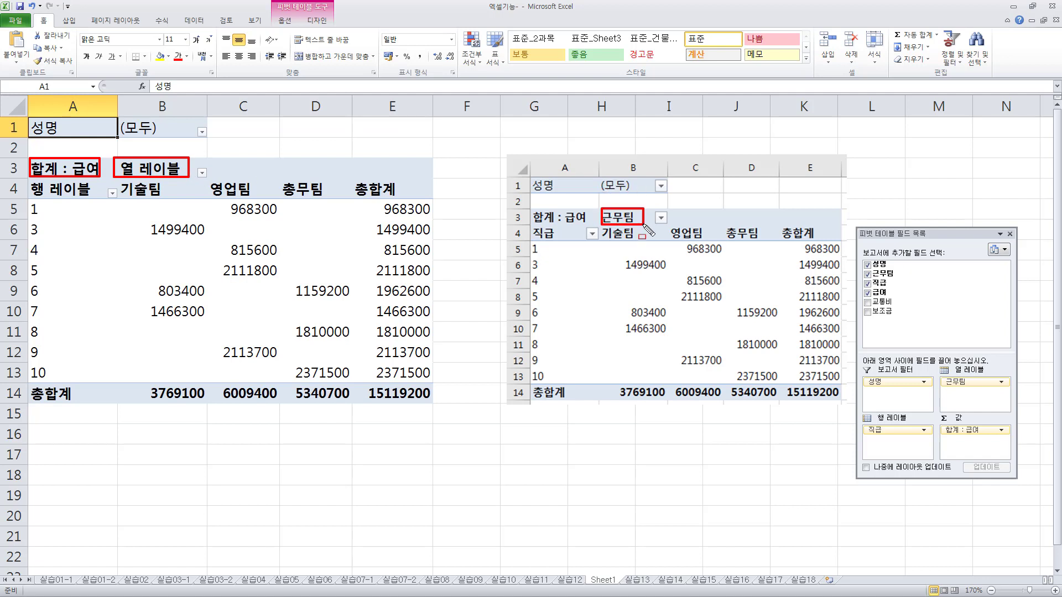
{"action": "left_click_drag", "start_coordinate": [31, 184], "coordinate": [100, 197]}
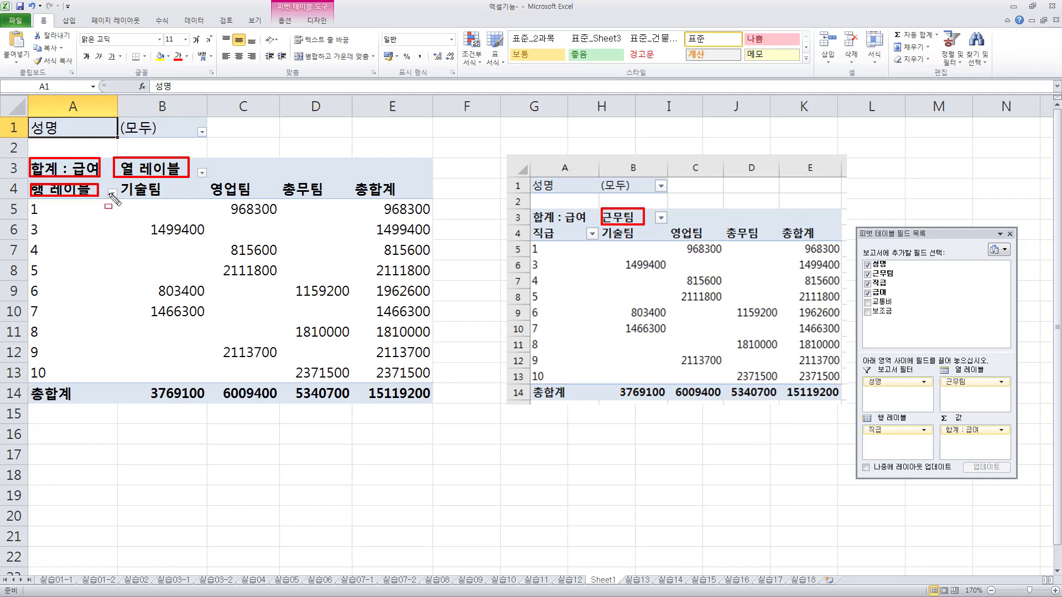
{"action": "left_click_drag", "start_coordinate": [530, 227], "coordinate": [568, 244]}
{"action": "key", "text": "Escape"}
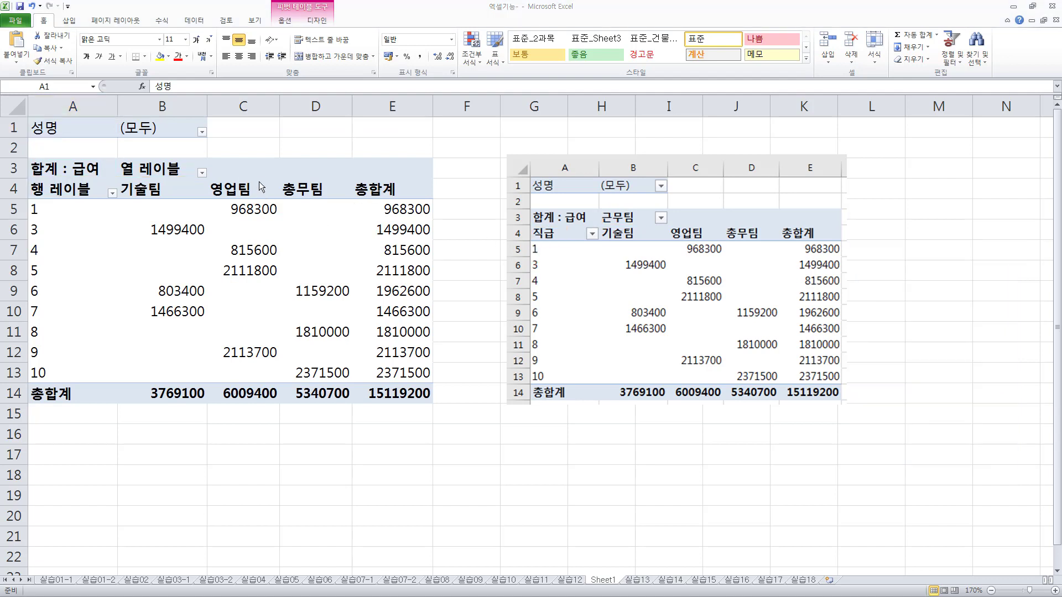
Rename the column label heading in cell B3 to 근무팀
{"action": "left_click", "coordinate": [141, 167]}
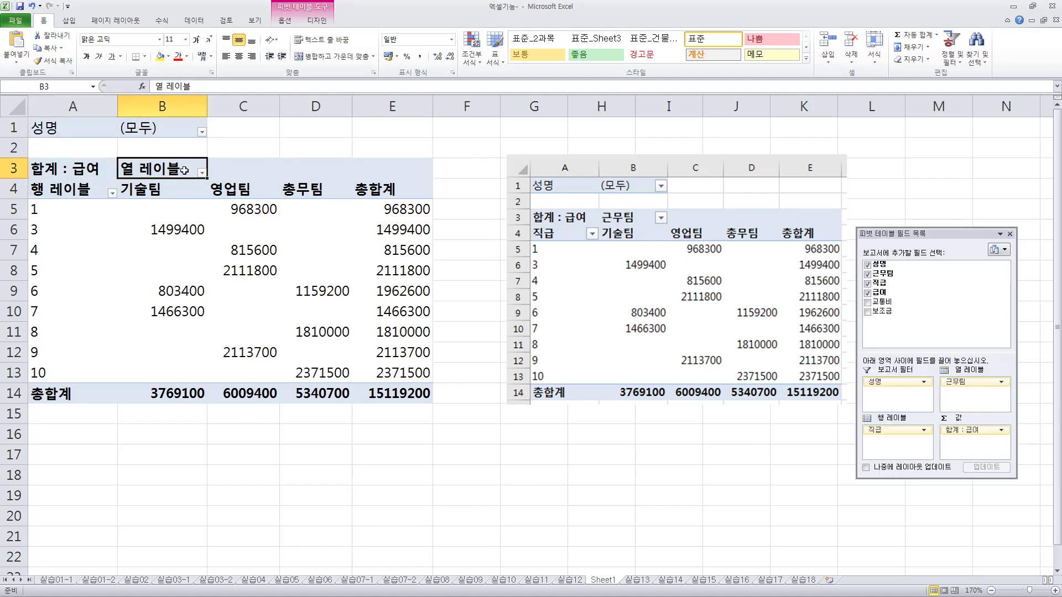
{"action": "type", "text": "rms"}
{"action": "key", "text": "BackSpace"}
{"action": "key", "text": "BackSpace"}
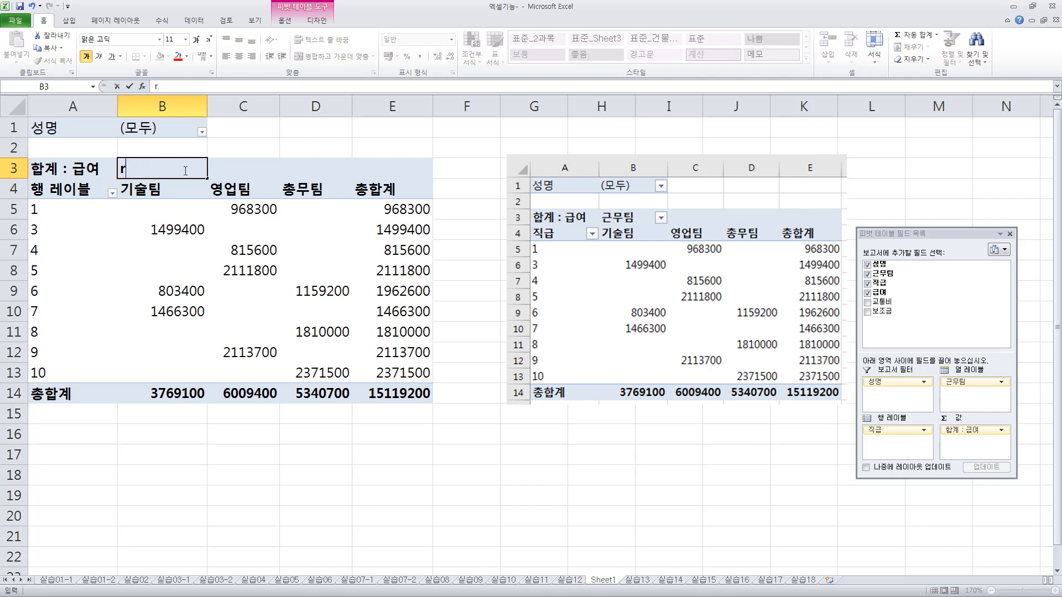
{"action": "type", "text": "근ㅁ"}
{"action": "type", "text": "팀"}
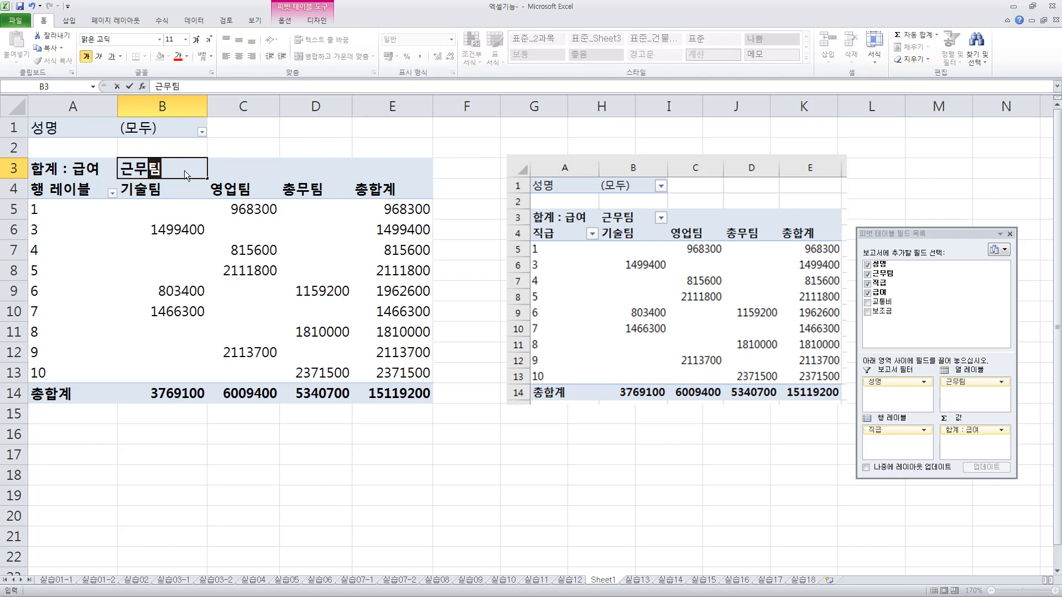
{"action": "key", "text": "Return"}
Rename the row label heading in cell A4 to 직급 and select an empty cell outside the pivot table
{"action": "key", "text": "Left"}
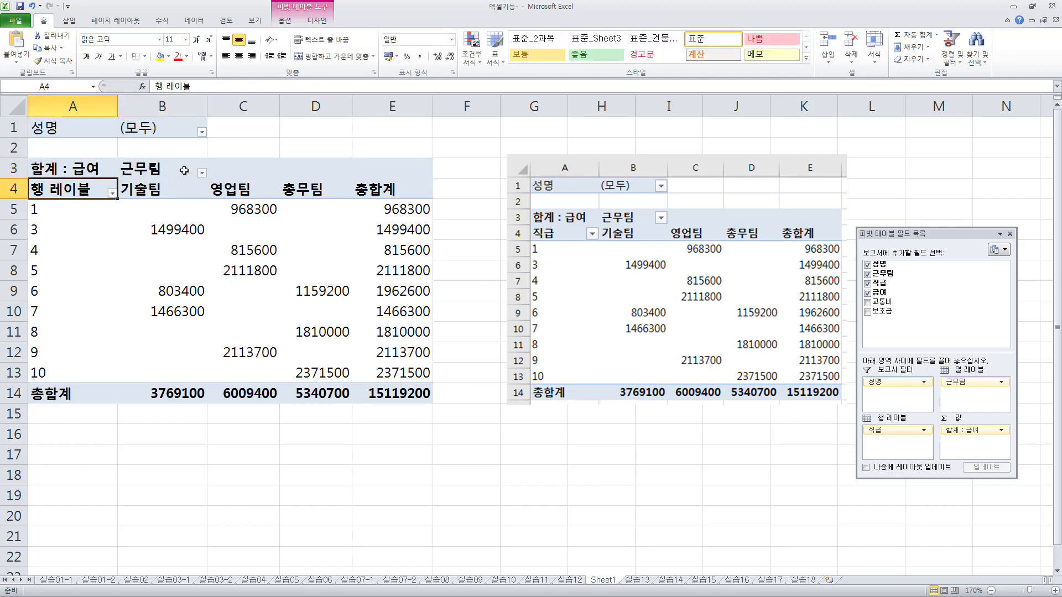
{"action": "type", "text": "직급"}
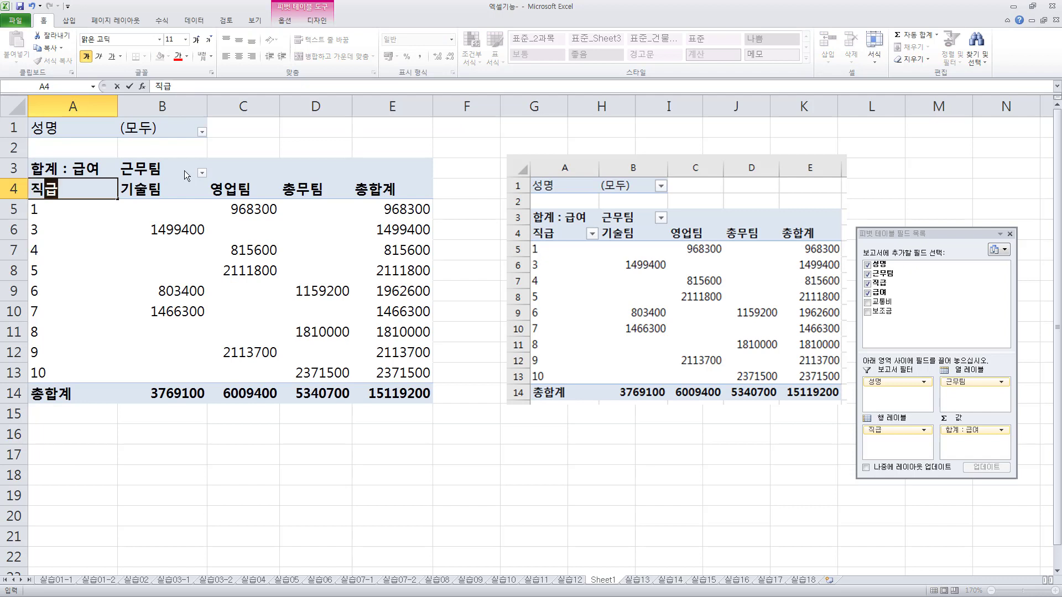
{"action": "key", "text": "Return"}
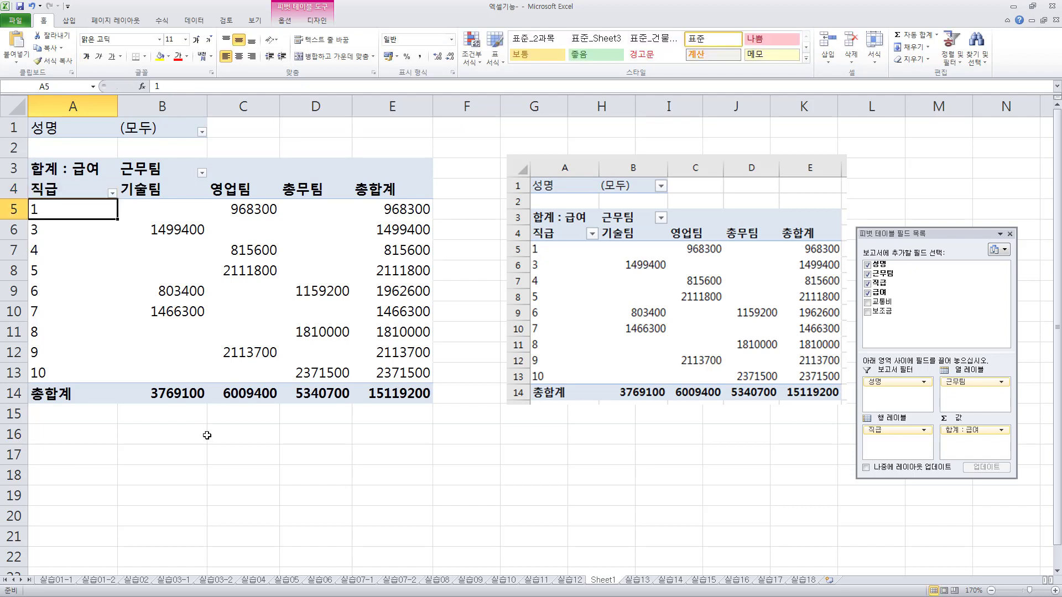
{"action": "left_click", "coordinate": [207, 435]}
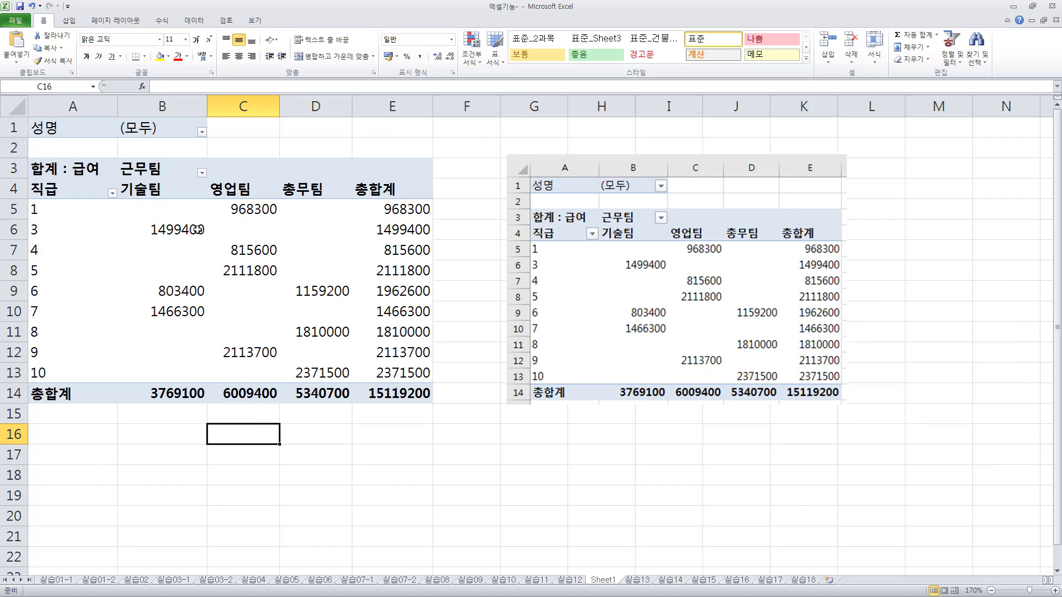